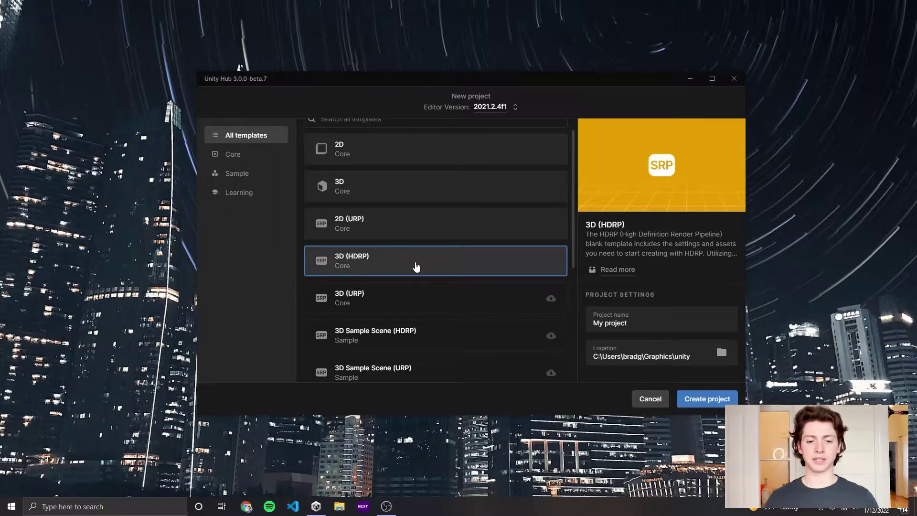
- Review the HDRP Wizard's configuration checks, all passing for HDRP 12.1.1
scroll(409, 221, up, 1)
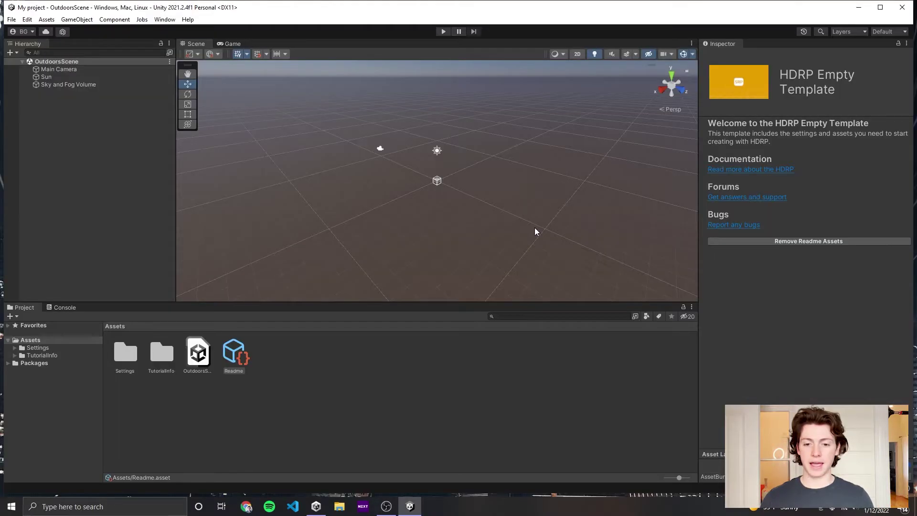
- Tilt the Scene view up toward the sky of the empty OutdoorsScene
right_drag(536, 229, 508, 192)
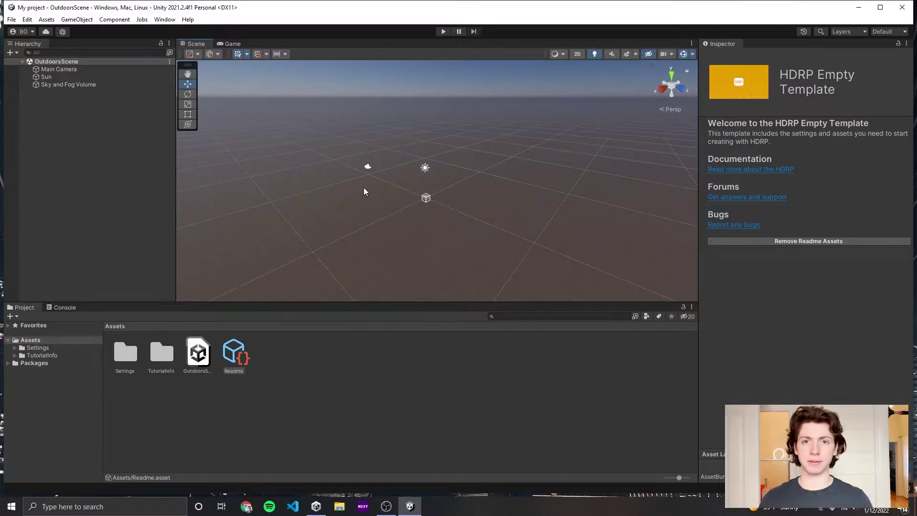
- Import the Expanse volumetric skies package from My Assets in Package Manager
click(165, 19)
click(167, 19)
click(168, 18)
click(196, 131)
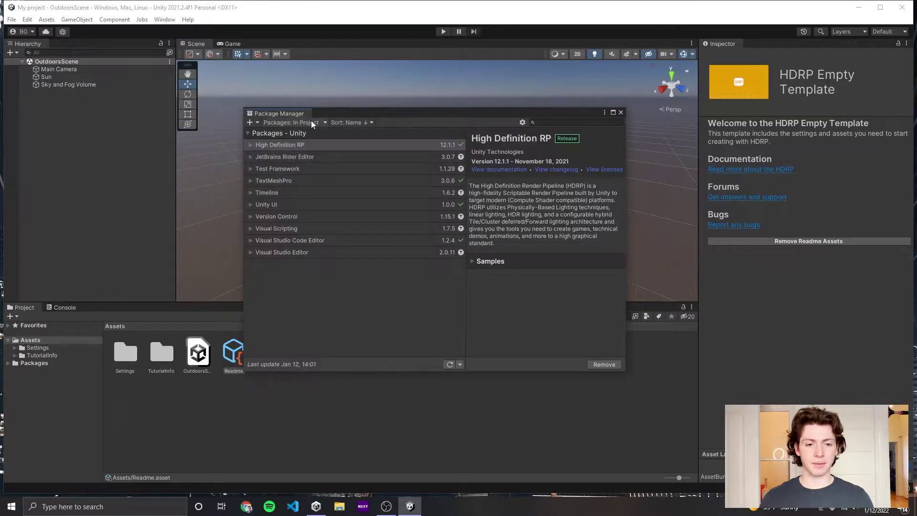
click(312, 118)
click(308, 158)
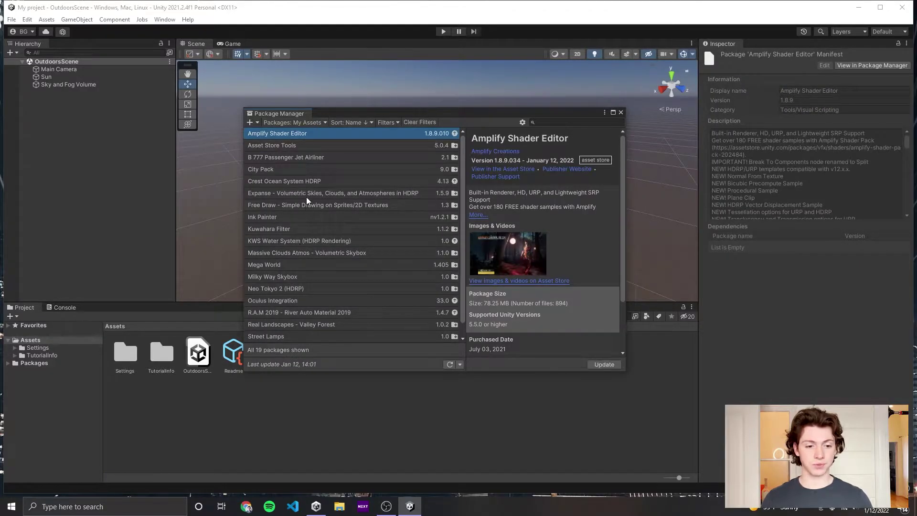
click(307, 193)
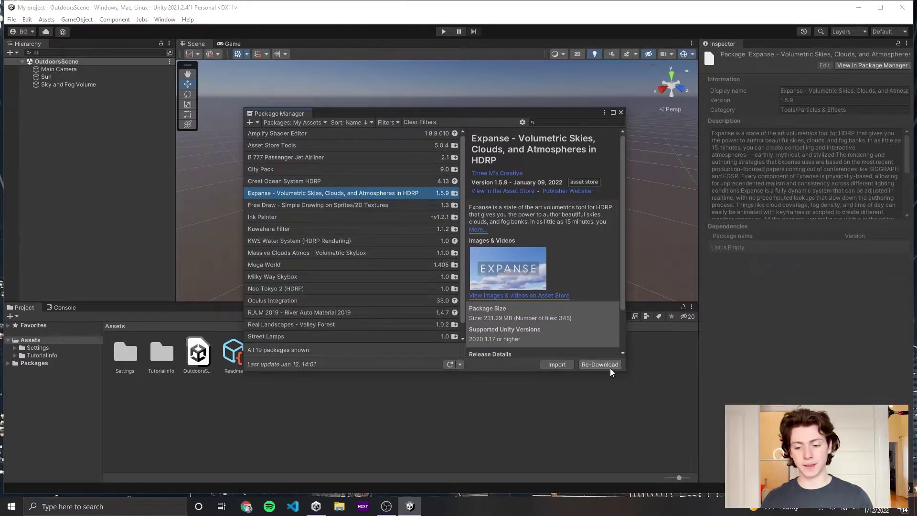
click(557, 365)
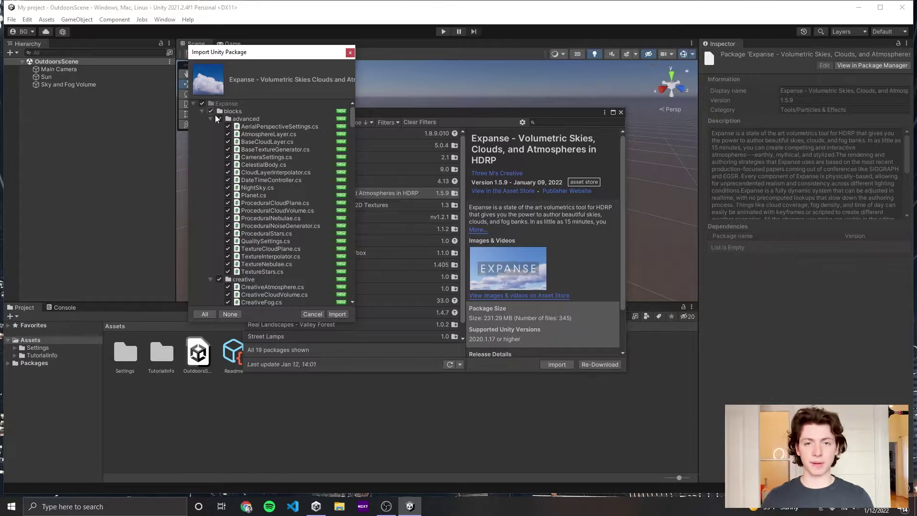
click(337, 314)
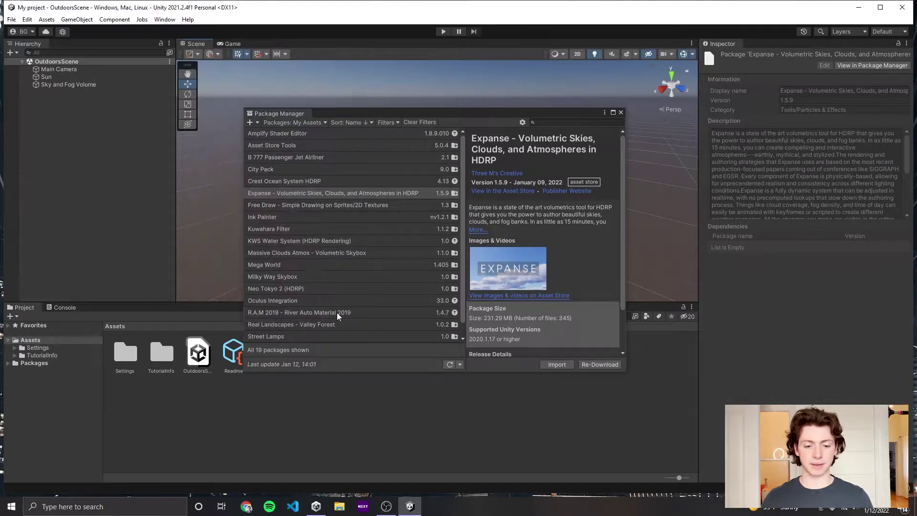
- Browse the Expanse folder's contents, then select the Sun to view its directional light settings
click(38, 348)
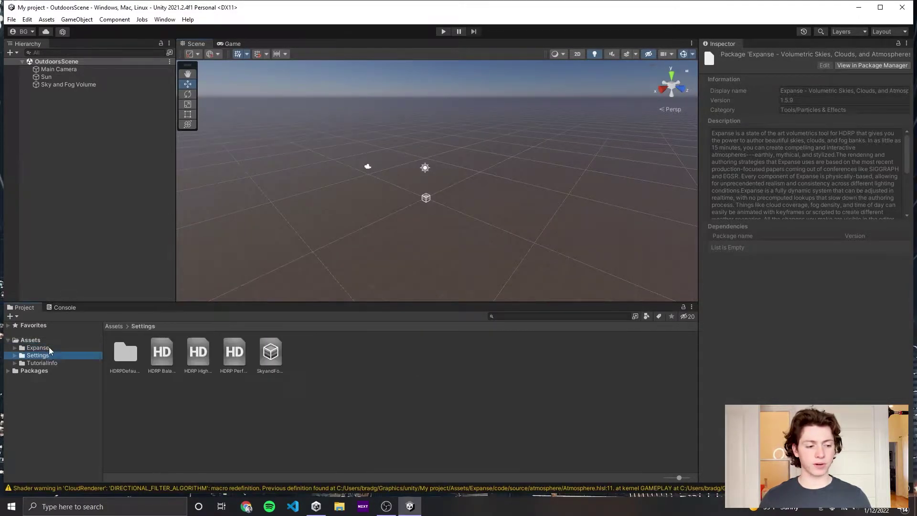
click(70, 310)
scroll(343, 358, up, 3)
scroll(360, 338, down, 3)
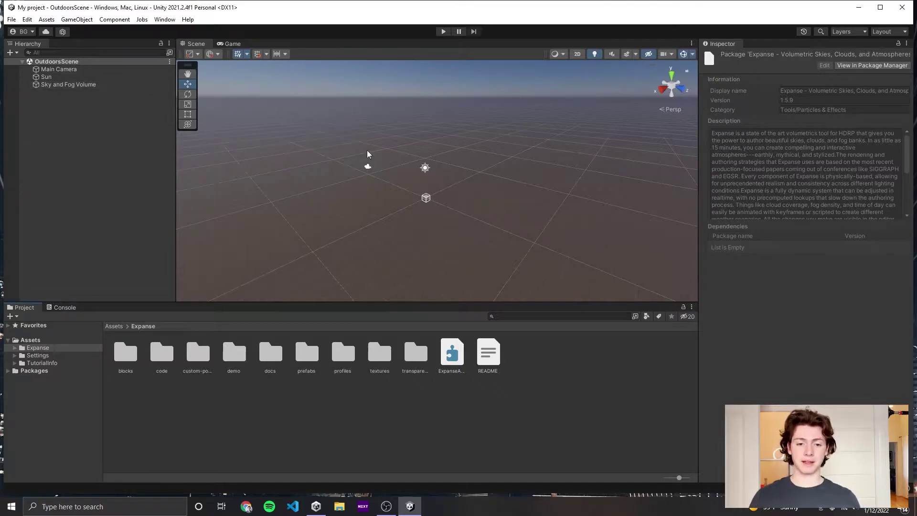
right_drag(371, 161, 394, 101)
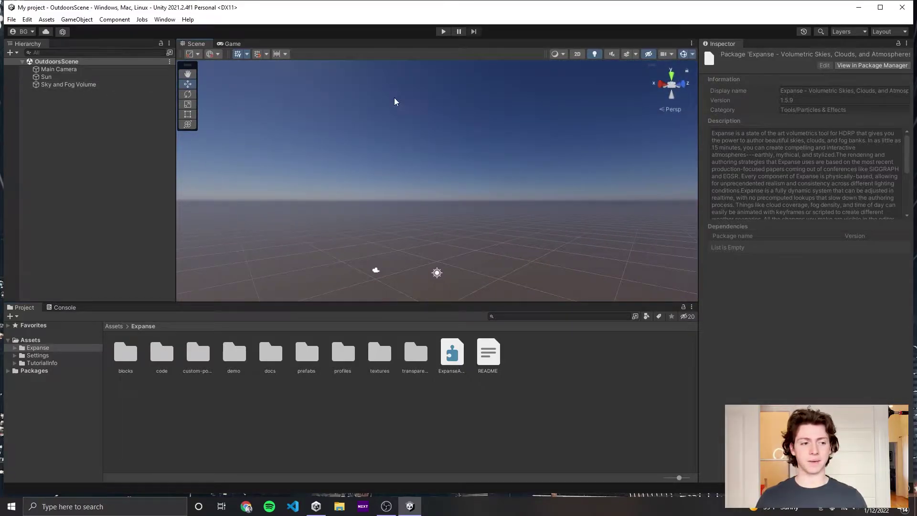
click(79, 77)
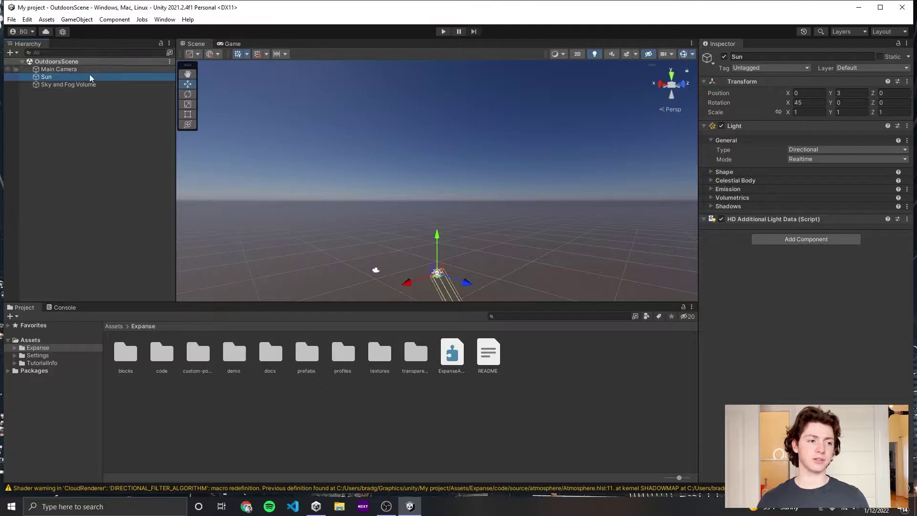
- Delete the Sun and the Sky and Fog Volume from the scene
click(85, 79)
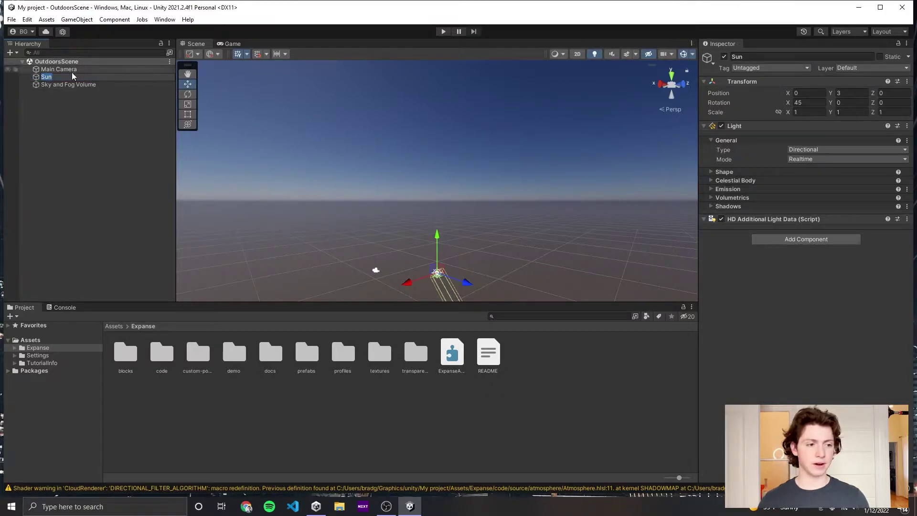
click(70, 84)
click(70, 78)
key(Delete)
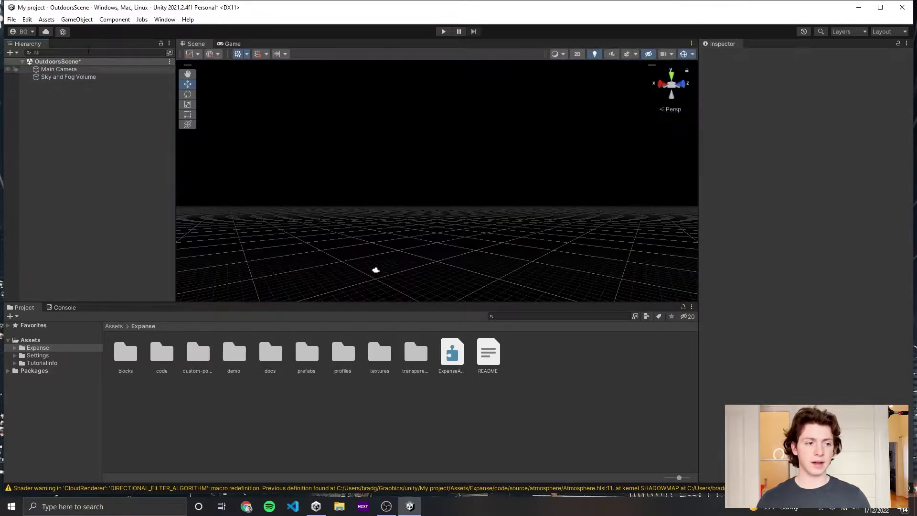
click(79, 76)
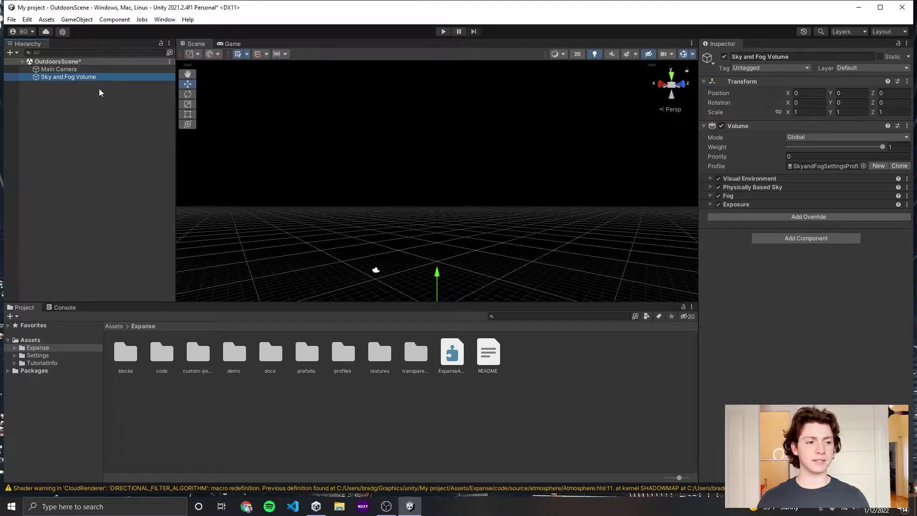
click(60, 69)
click(72, 76)
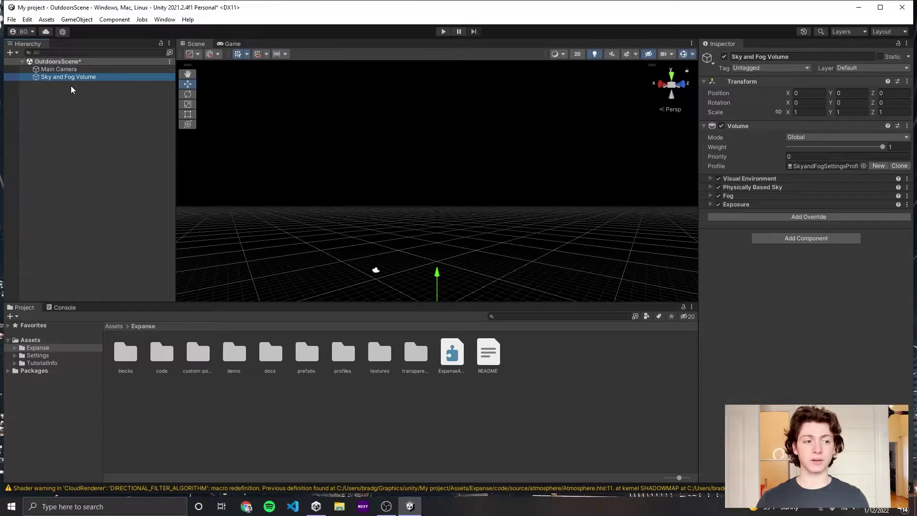
key(Delete)
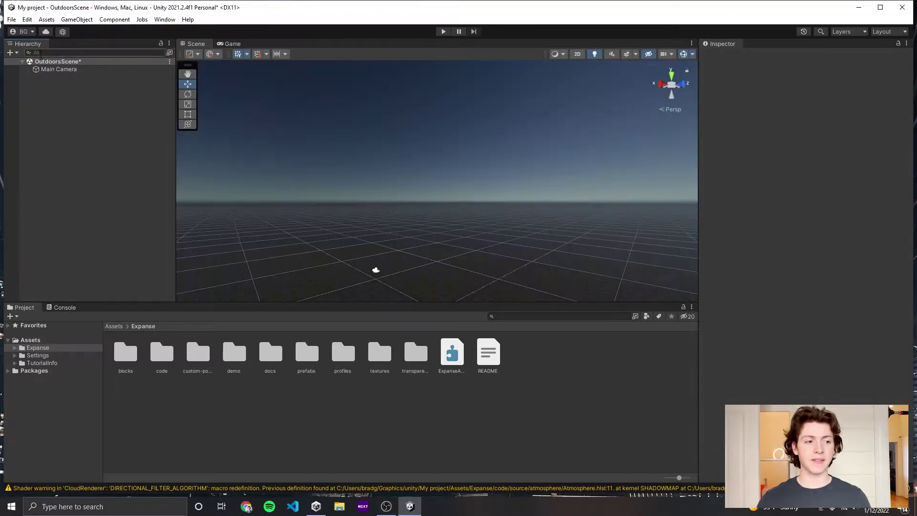
- Set the Main Camera's far clipping plane to 30000
click(67, 70)
click(820, 185)
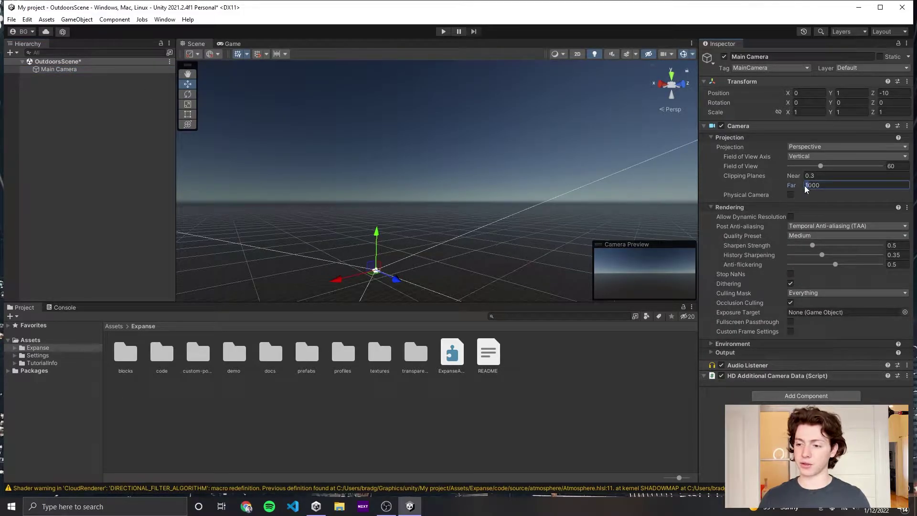
key(BackSpace)
text(30)
right_drag(519, 276, 506, 261)
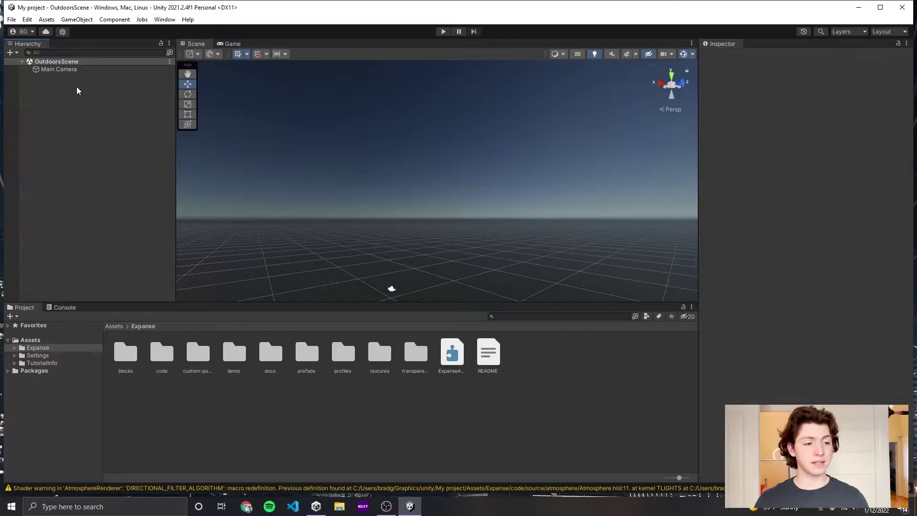
- Add an Expanse Full Skies Creative Sky and look across its volumetric clouds
right_click(61, 84)
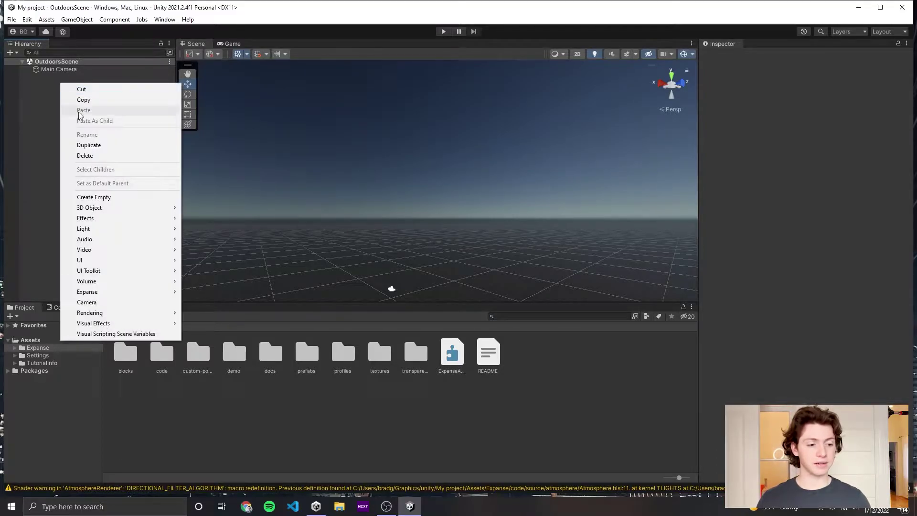
mouse_move(106, 291)
mouse_move(217, 295)
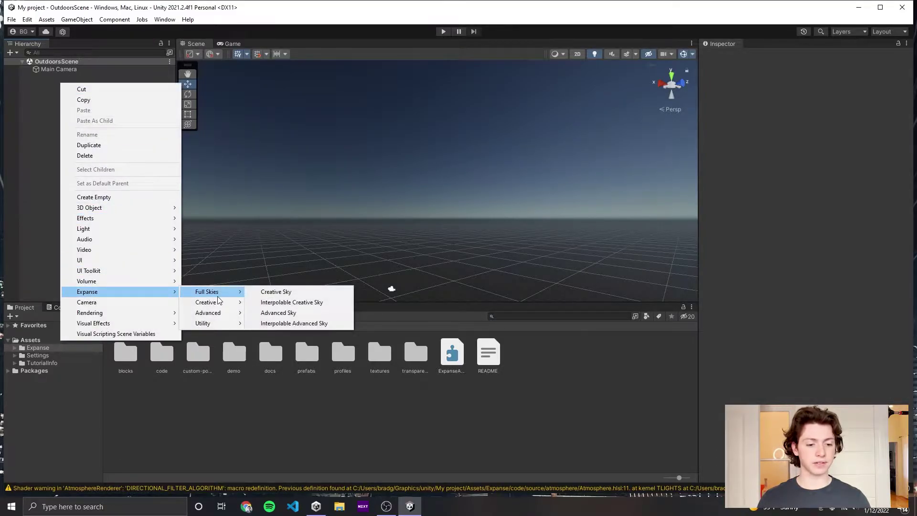
click(302, 292)
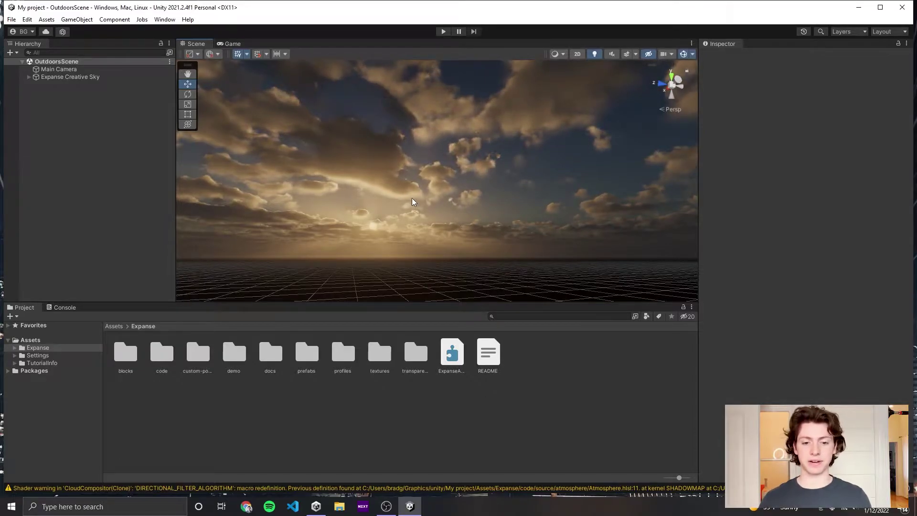
right_drag(416, 196, 612, 221)
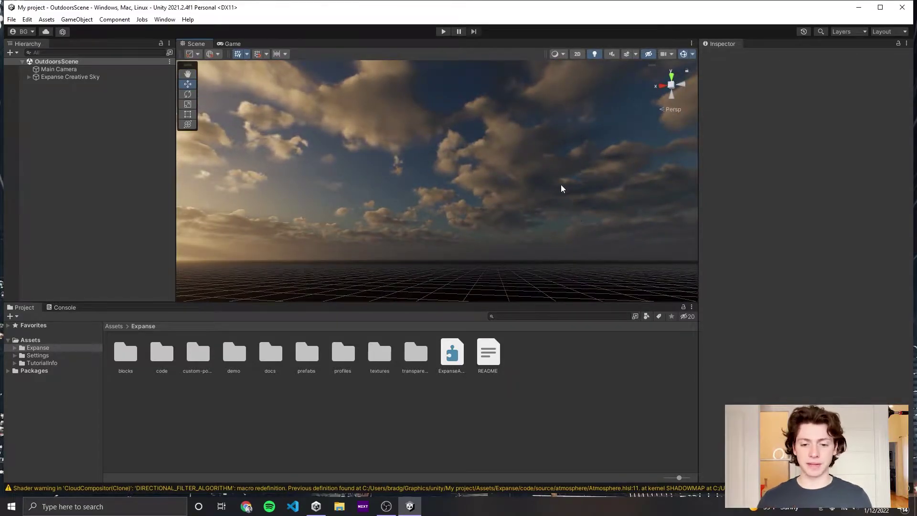
right_drag(550, 186, 485, 222)
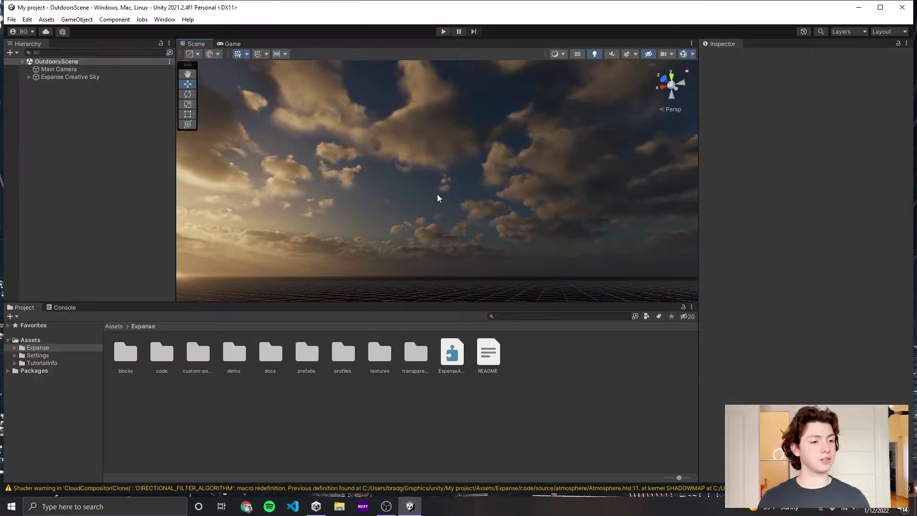
- Add a Global Volume with a new profile and an Exposure override
click(53, 95)
right_click(53, 95)
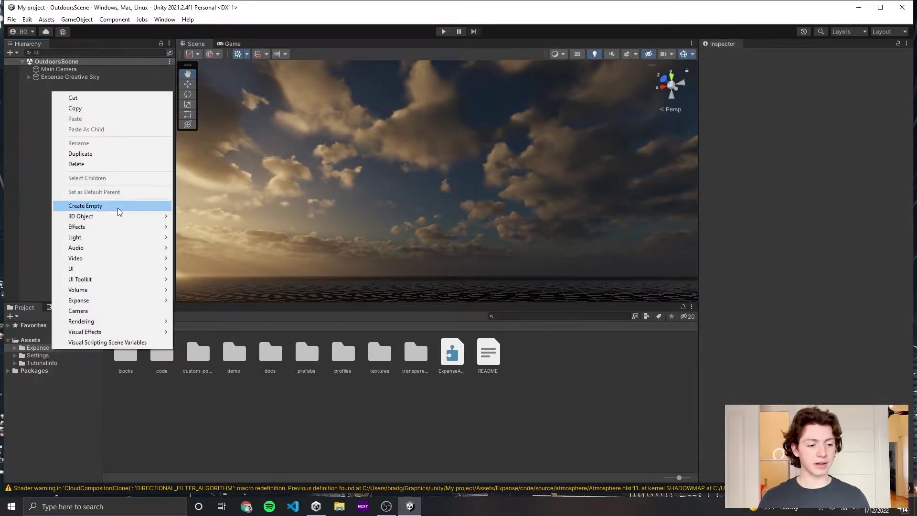
mouse_move(116, 289)
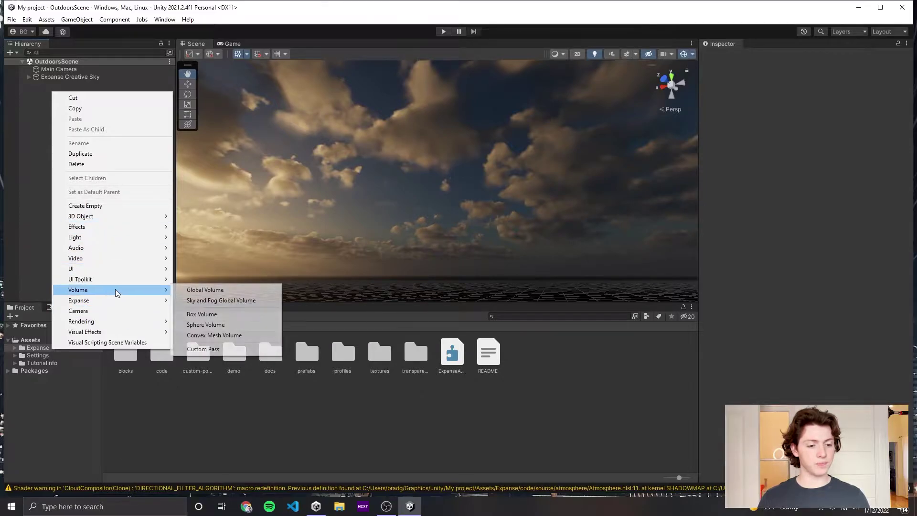
click(224, 288)
click(108, 132)
click(87, 78)
click(86, 83)
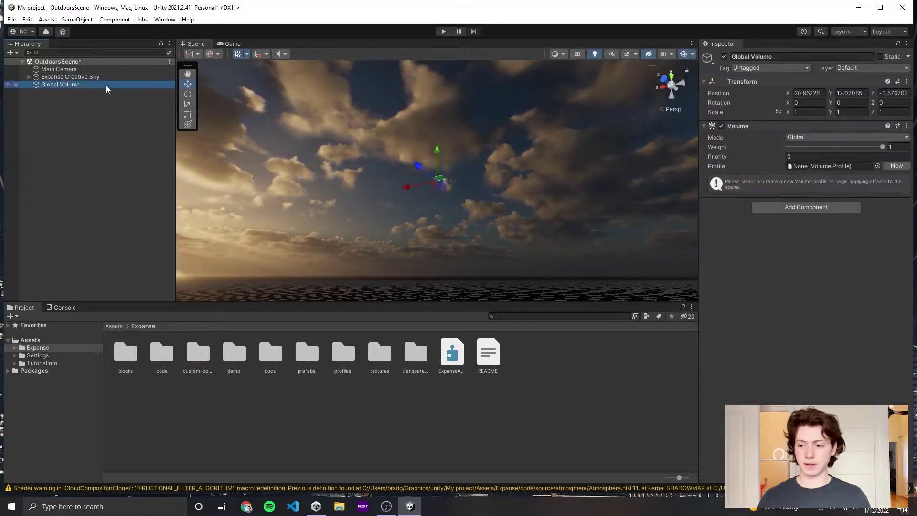
click(896, 167)
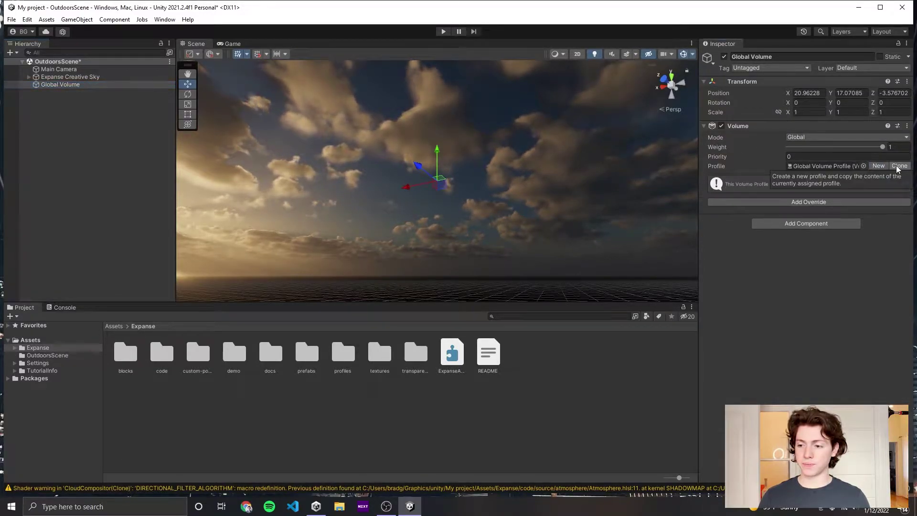
click(817, 201)
text(exposure)
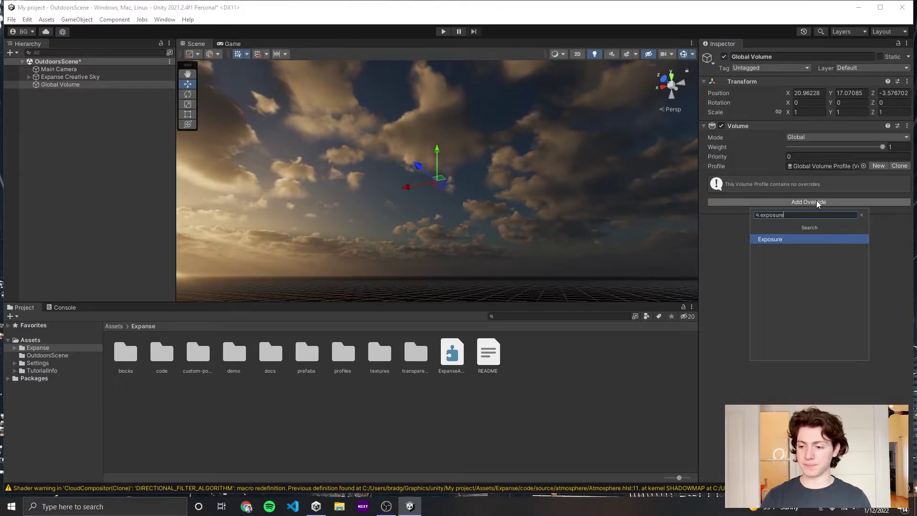
key(Return)
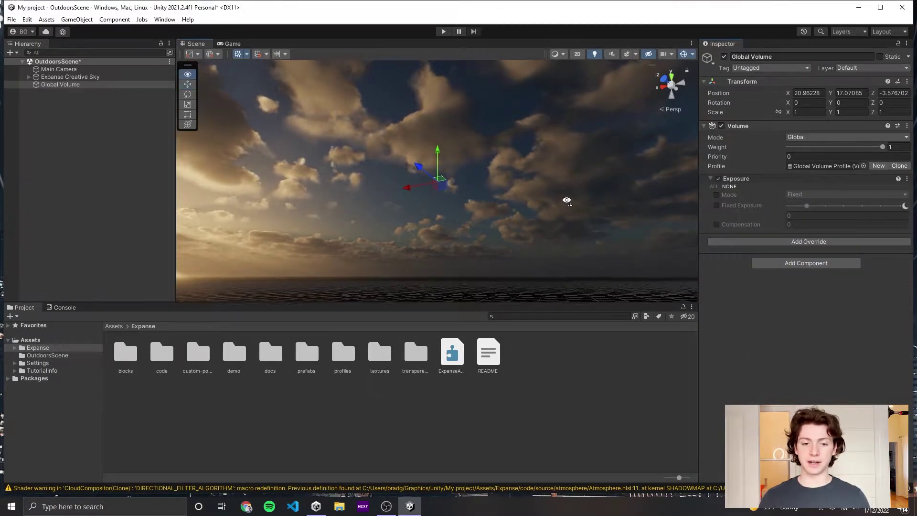
- Set exposure mode to Automatic with Limit Min 7 and Limit Max 12
click(717, 205)
drag(859, 205, 882, 206)
right_drag(669, 200, 579, 225)
click(826, 194)
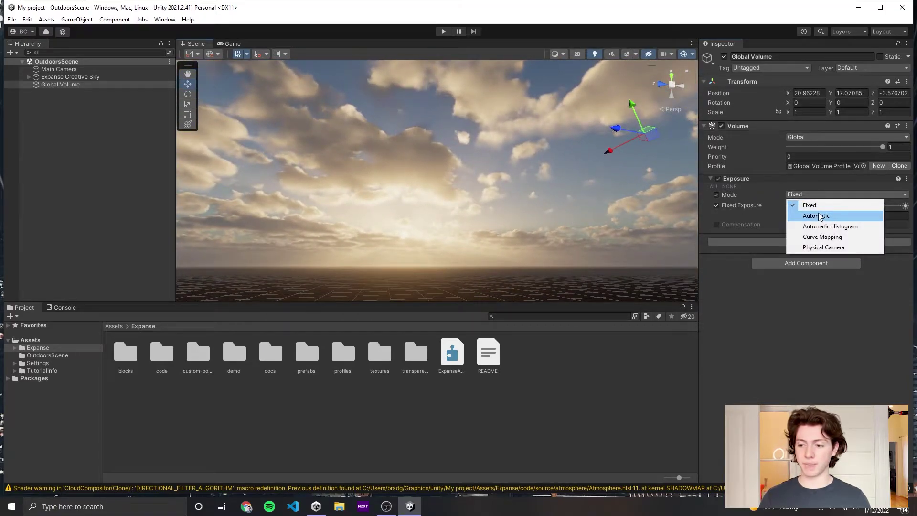
click(820, 216)
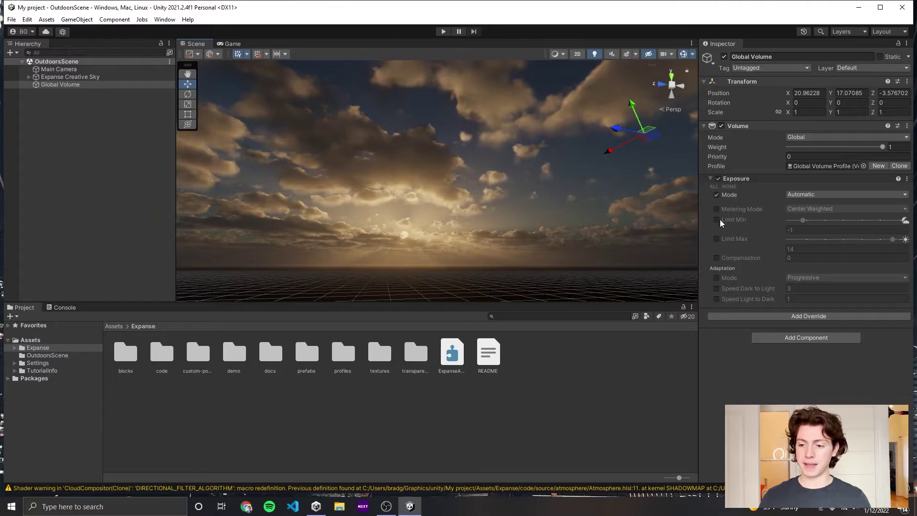
click(716, 219)
click(717, 239)
click(804, 230)
text(7)
key(Tab)
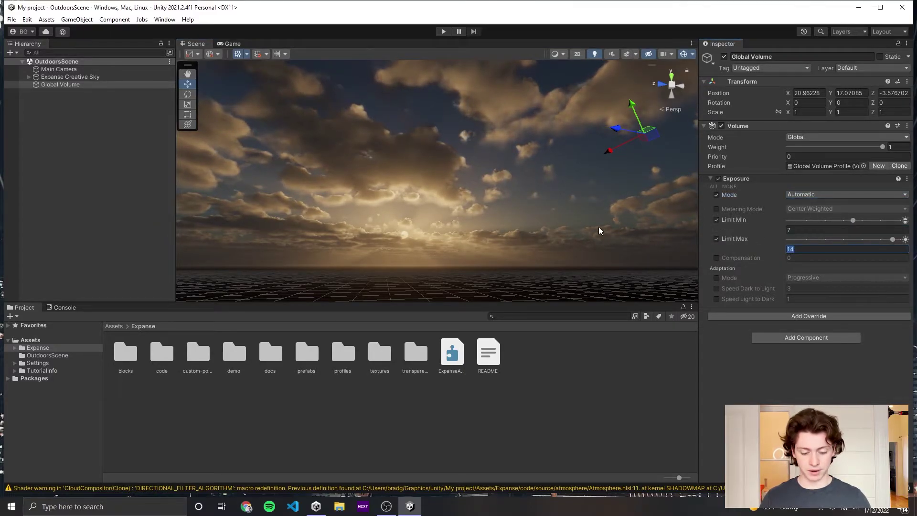
text(12)
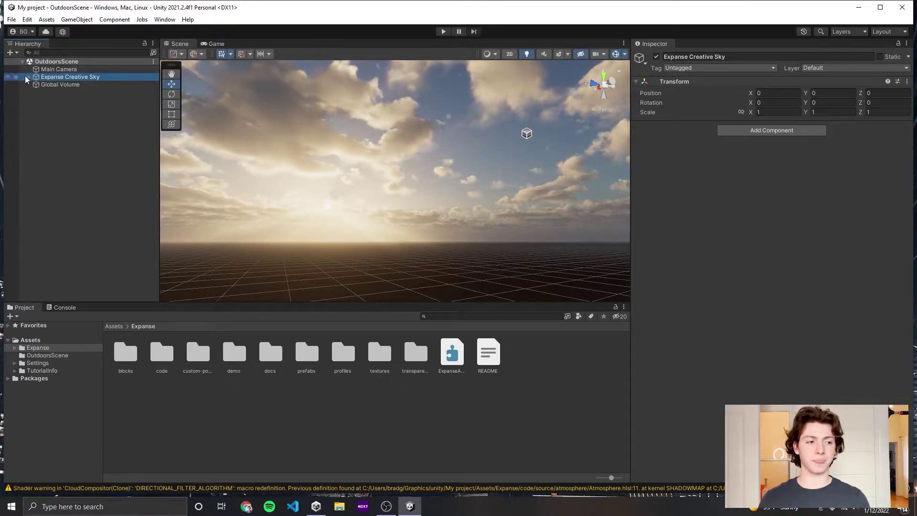
- Set the Time Of Day Controller to 15:26 on 23 April 2021 and save
click(29, 76)
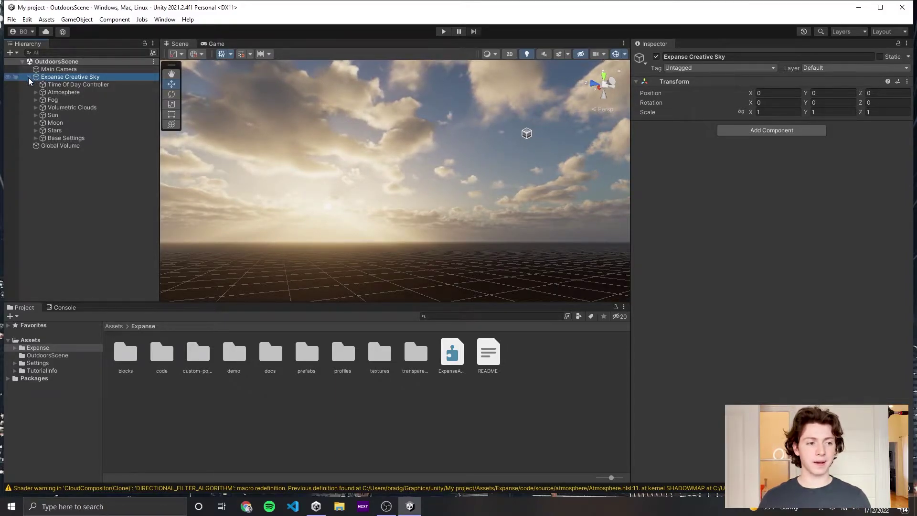
click(73, 84)
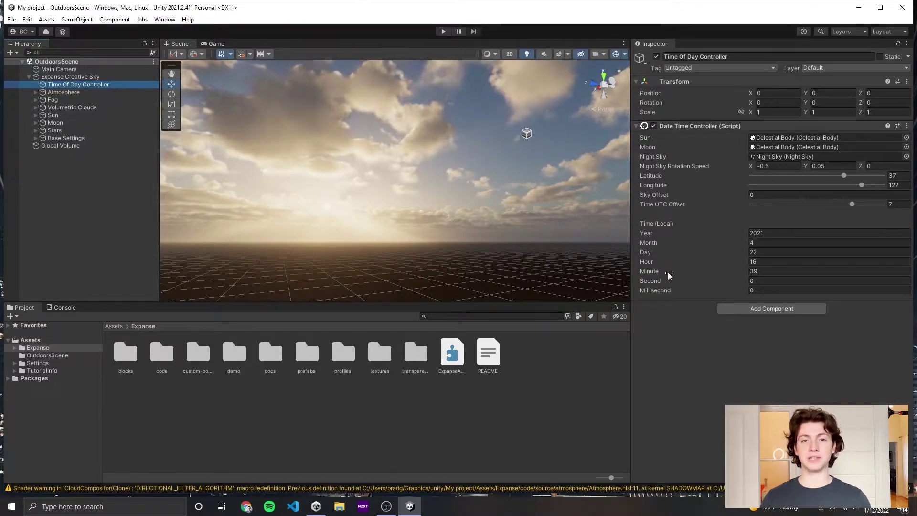
alt+drag(557, 231, 478, 191)
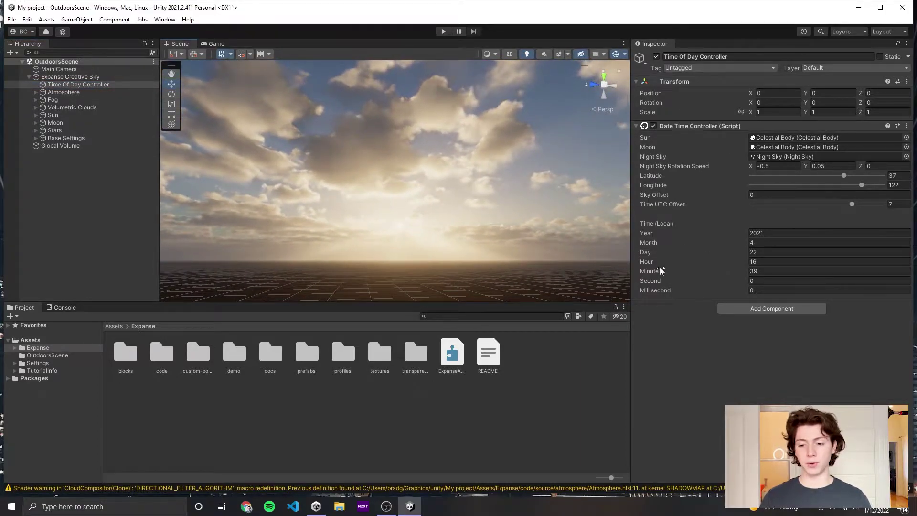
drag(661, 273, 704, 284)
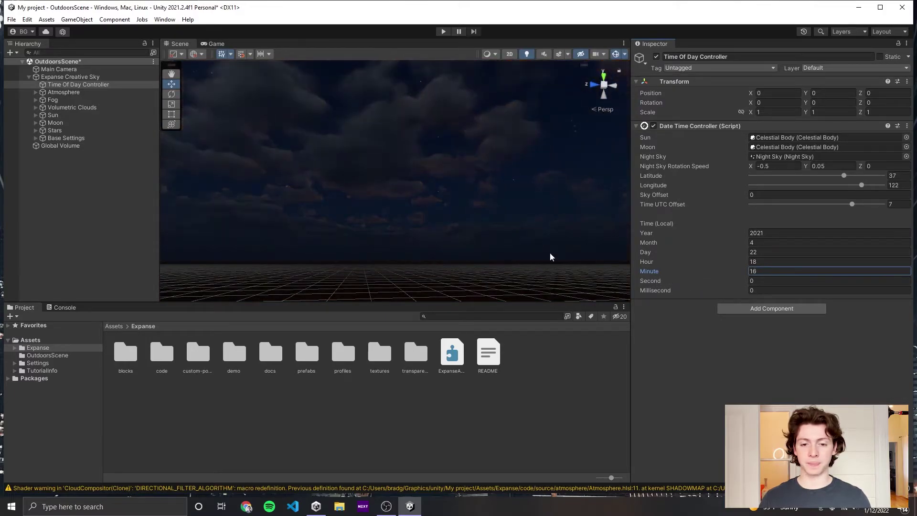
right_drag(524, 252, 365, 199)
key(ctrl+s)
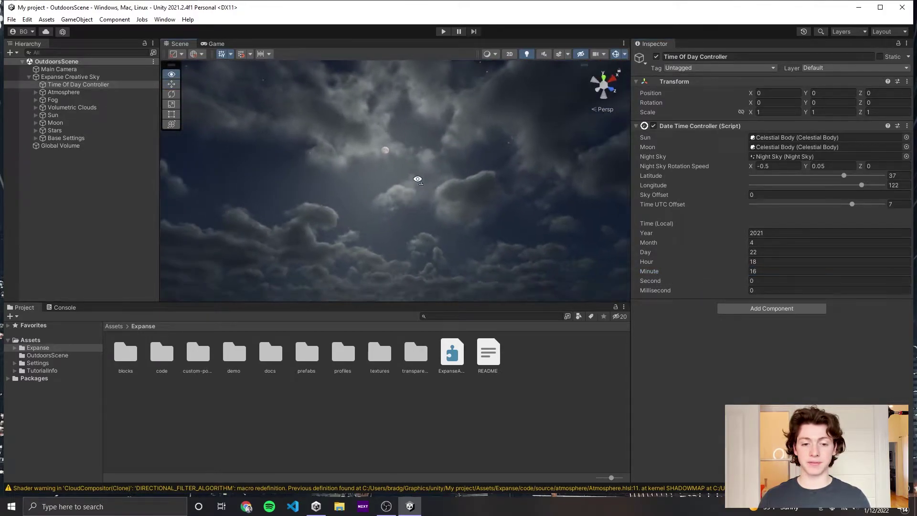
mouse_move(655, 256)
mouse_down()
mouse_move(649, 251)
mouse_move(656, 251)
mouse_up()
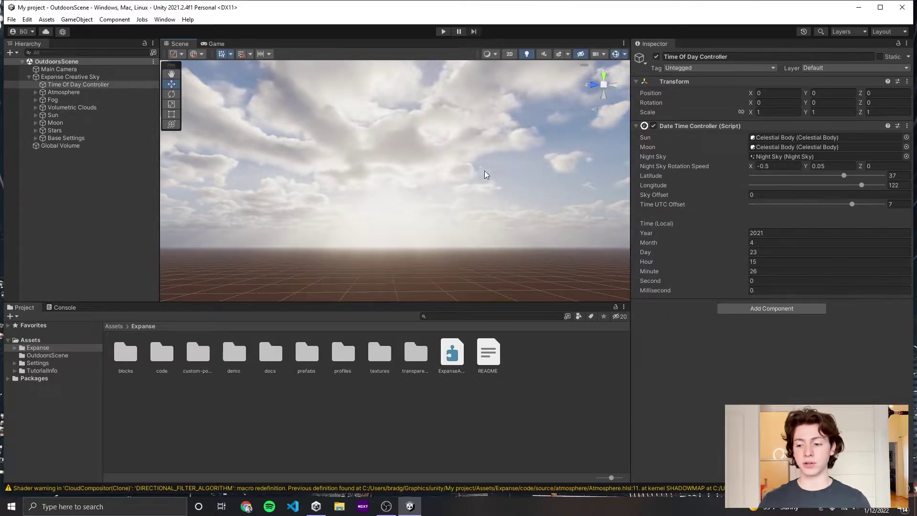
- Add a Tick Time Of Day script linked to the Date Time Controller
click(772, 309)
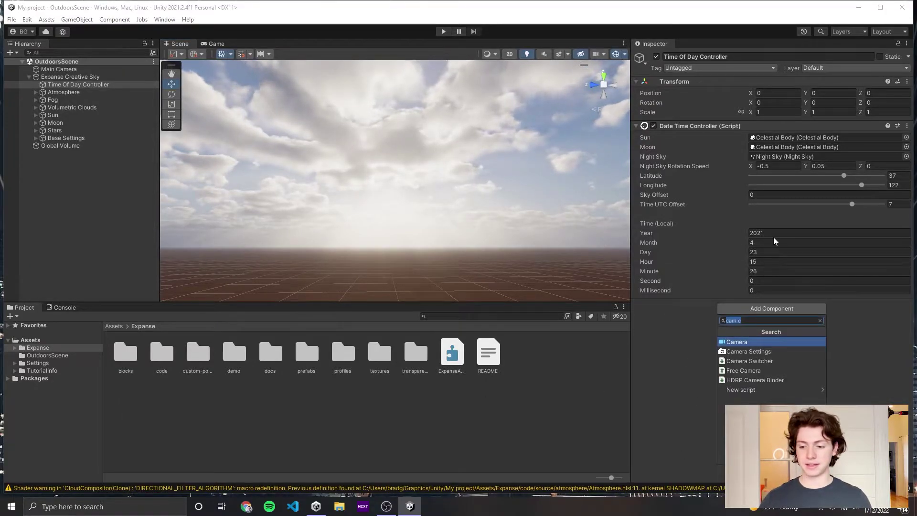
text(tick time)
key(Return)
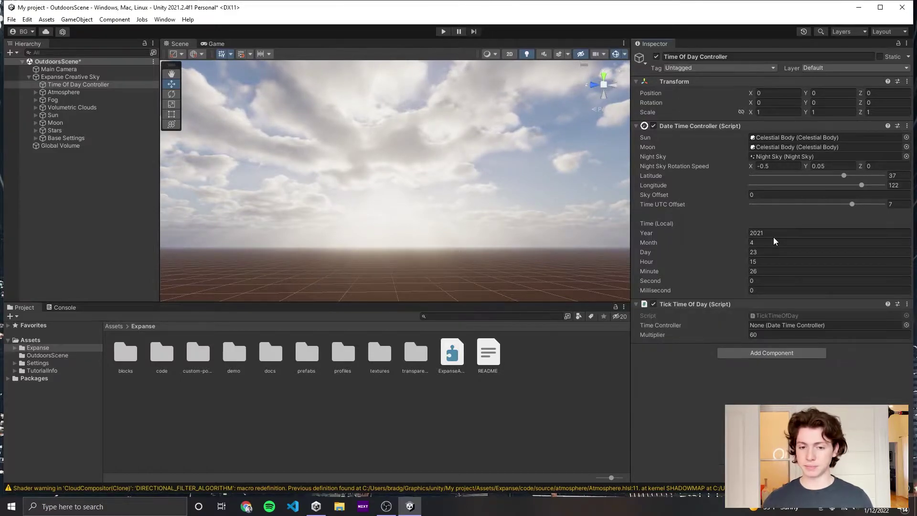
right_drag(475, 193, 500, 190)
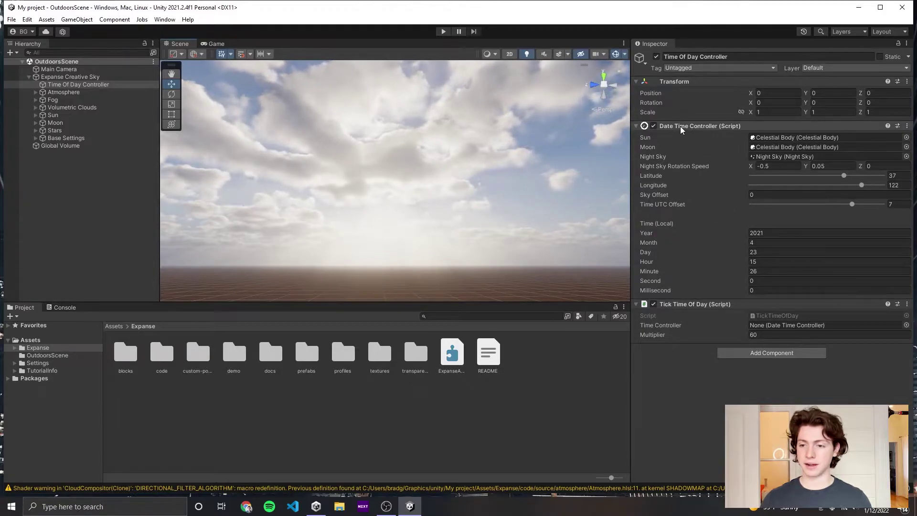
drag(690, 126, 785, 328)
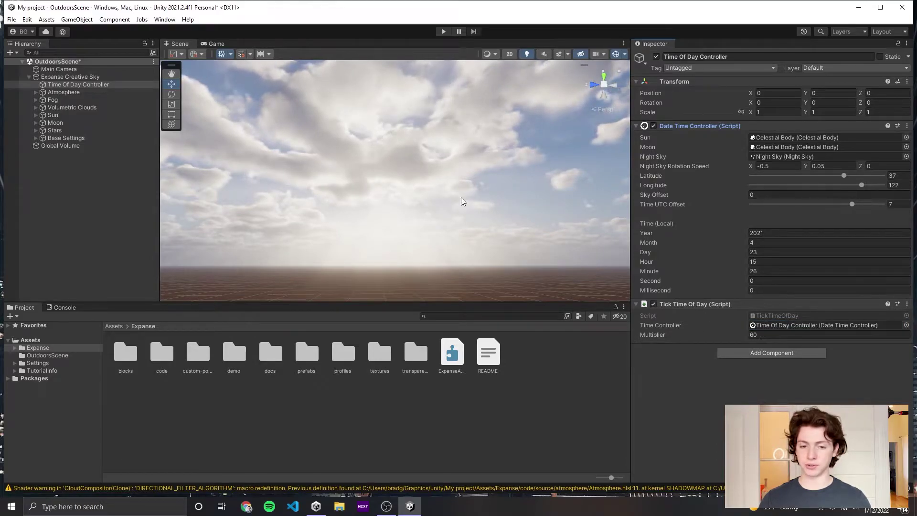
- Set the tick Multiplier to 600, save the scene and enter Play mode
click(774, 335)
text(600)
key(Return)
key(ctrl+s)
click(444, 31)
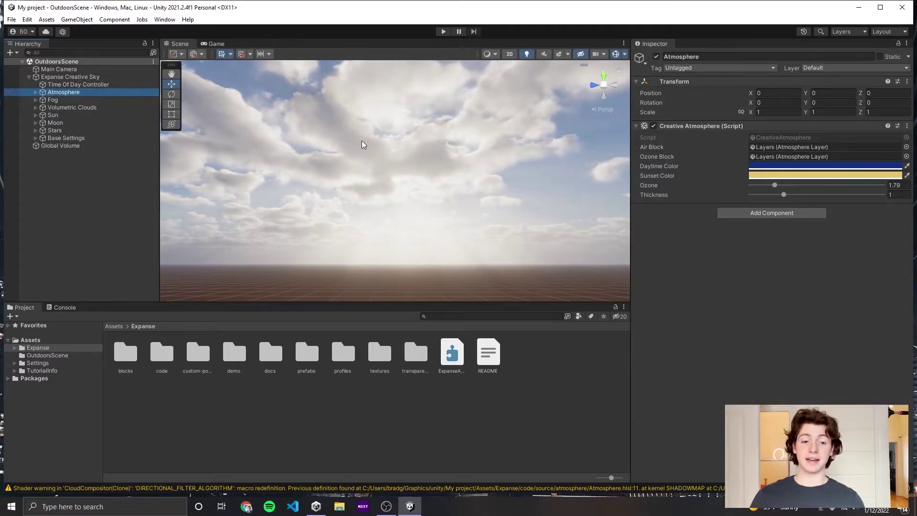
- Lower the atmosphere's Ozone to 1 and save the scene
right_drag(362, 138, 346, 167)
right_drag(415, 166, 466, 159)
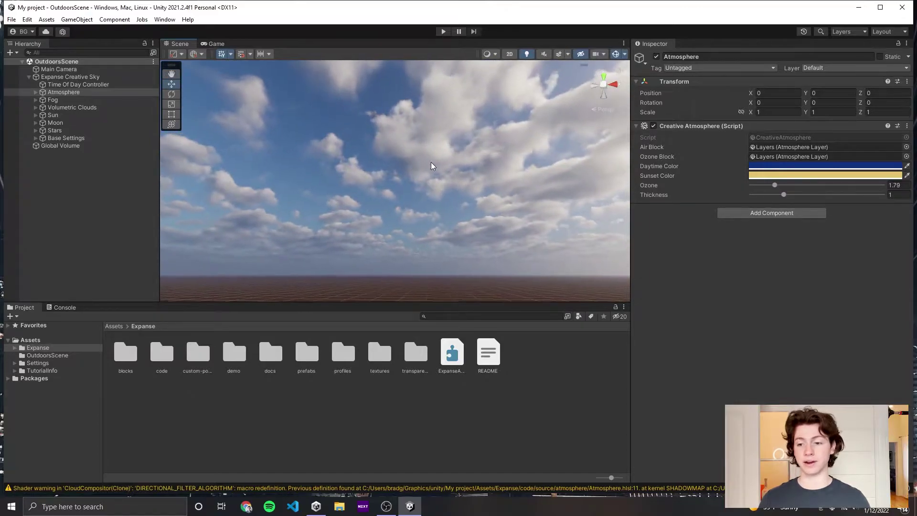
drag(775, 185, 799, 186)
double_click(892, 186)
text(1.55)
double_click(895, 185)
text(1)
key(Return)
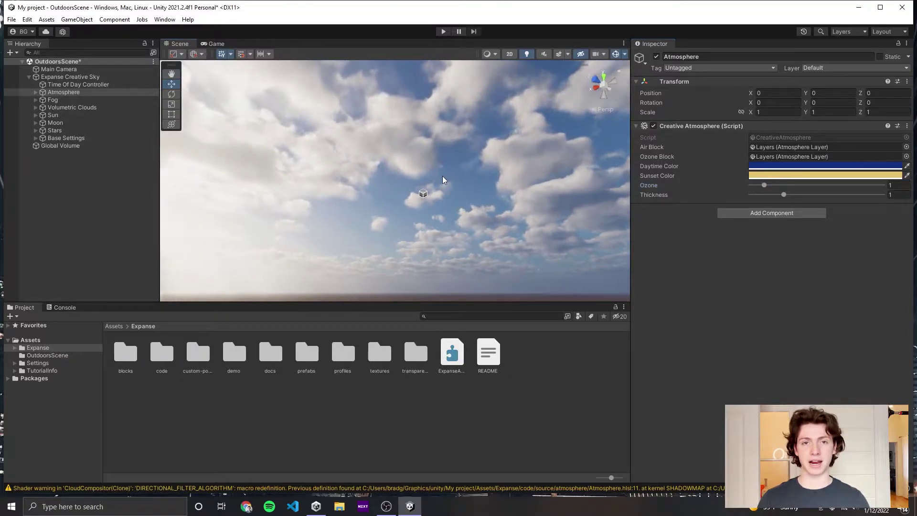
key(ctrl+s)
- Try thicker atmosphere Thickness values, 2.51 up to 3.39, while viewing the tinted sky
right_drag(521, 177, 307, 144)
drag(796, 193, 834, 194)
right_drag(478, 191, 485, 232)
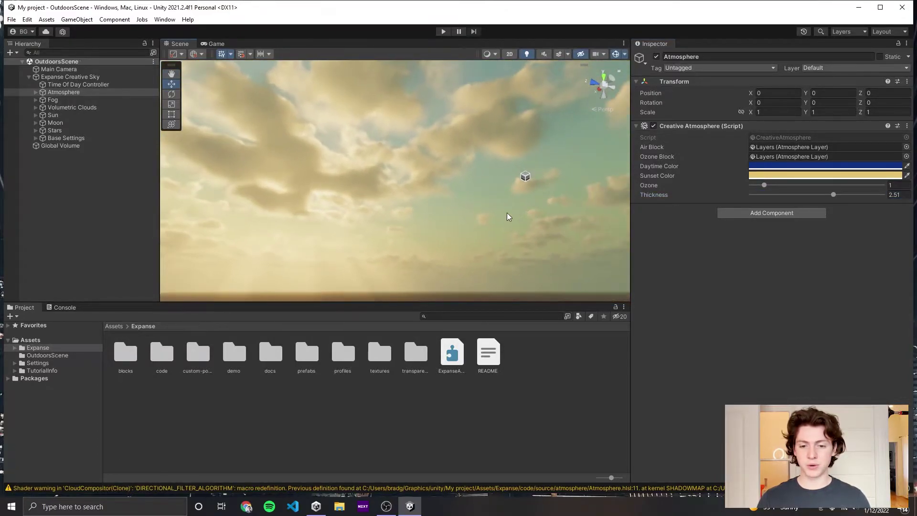
right_drag(508, 217, 557, 198)
drag(855, 194, 862, 198)
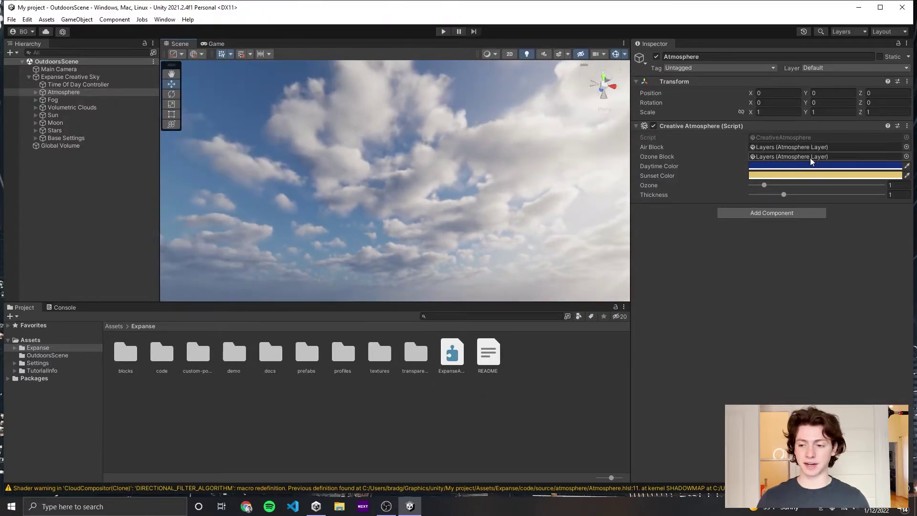
- Shift the Daytime sky colour's hue toward pink
click(789, 169)
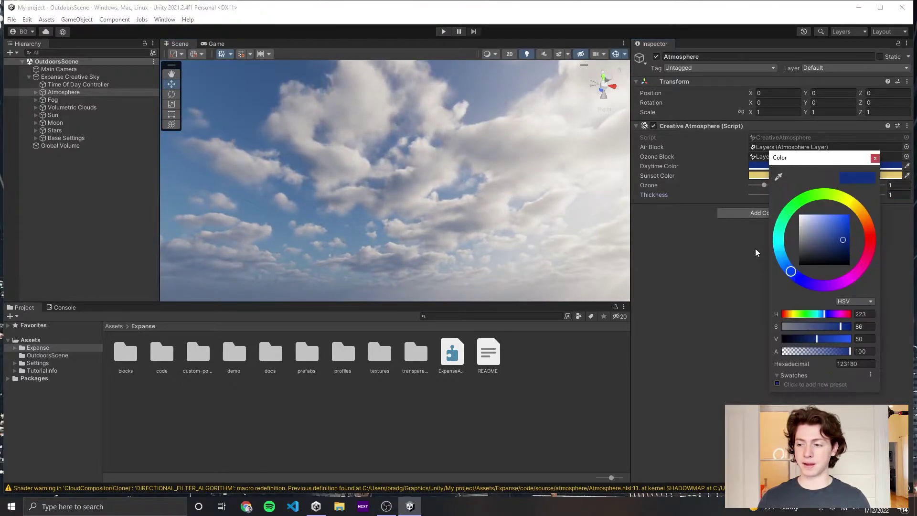
mouse_move(788, 275)
mouse_down()
mouse_move(784, 222)
mouse_move(829, 283)
mouse_move(857, 265)
mouse_move(837, 195)
mouse_move(780, 227)
mouse_move(798, 277)
mouse_up()
click(875, 157)
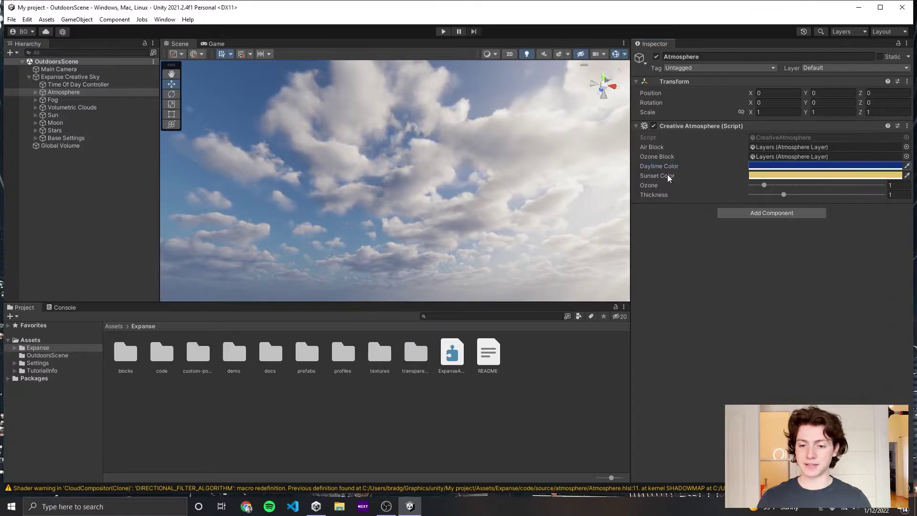
right_drag(608, 176, 562, 202)
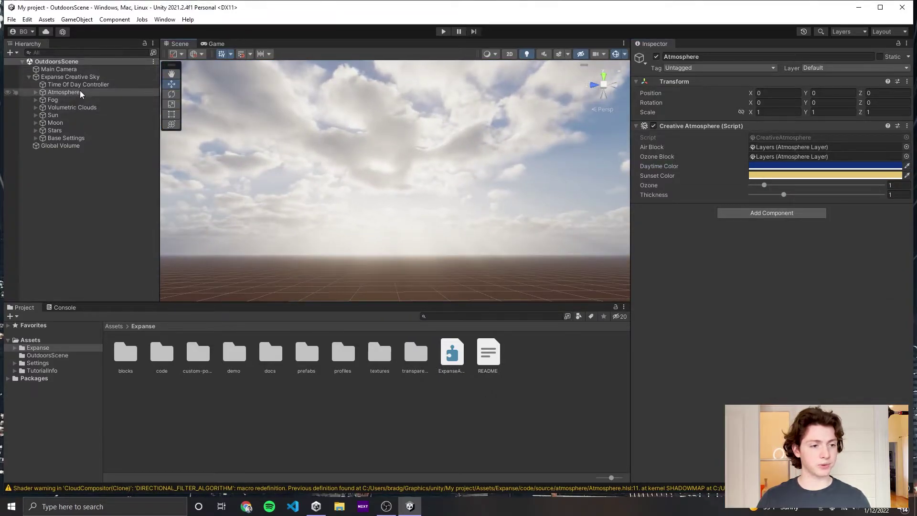
- Move the Time Of Day forward to 16:24
click(78, 84)
drag(658, 276, 627, 265)
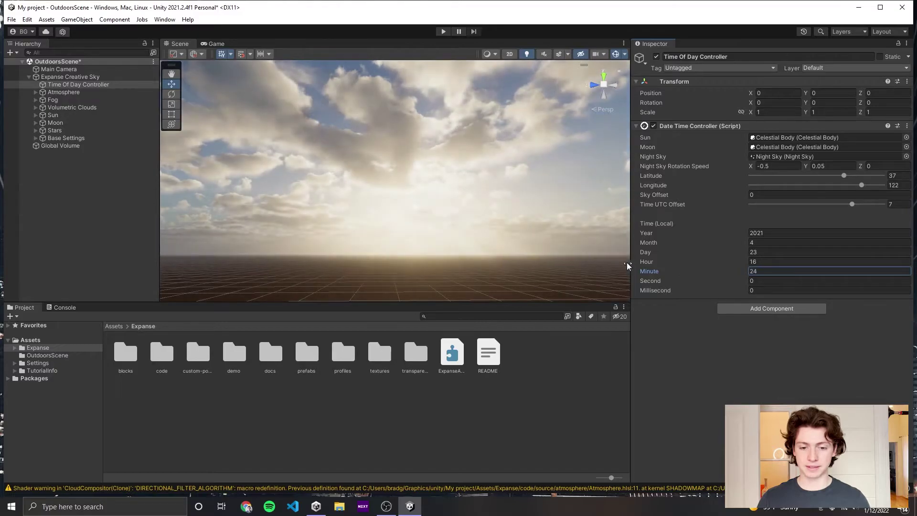
click(67, 93)
- Try a more saturated, orange Sunset Color, then undo it and save the scene
click(803, 175)
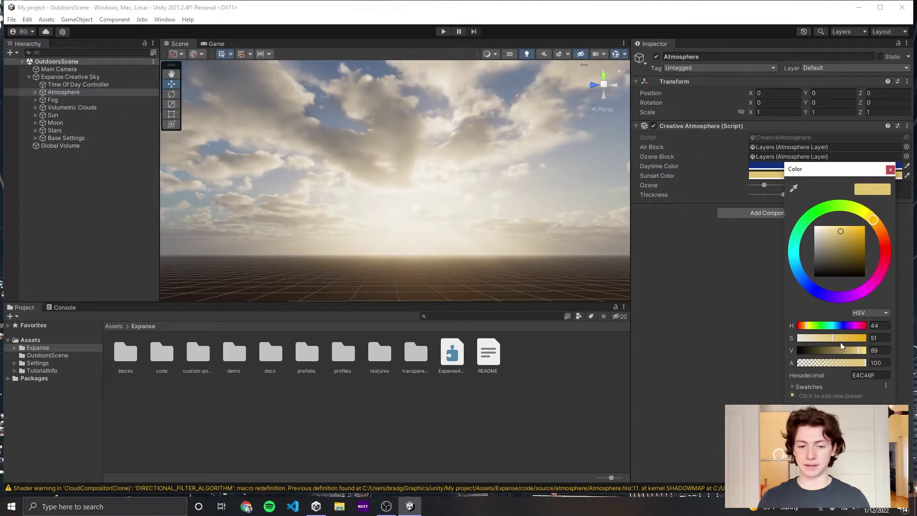
drag(841, 342, 856, 342)
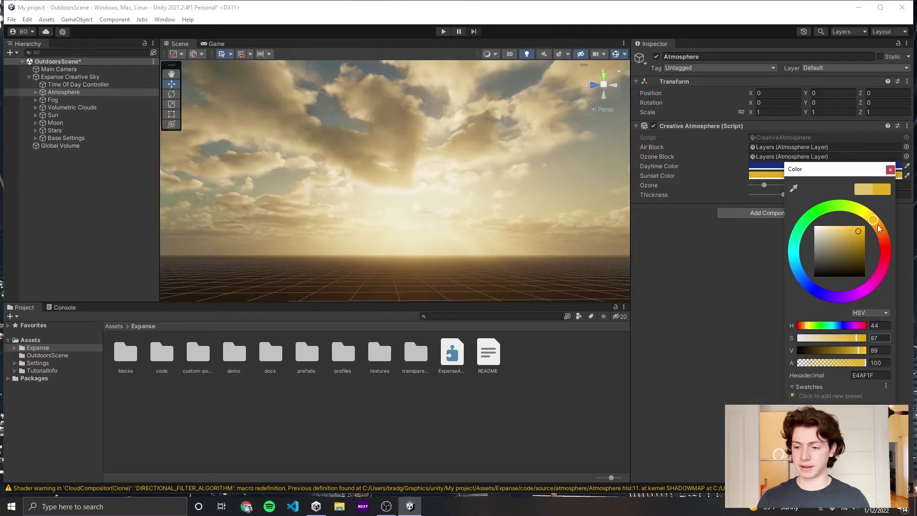
drag(880, 230, 883, 232)
right_drag(478, 191, 828, 190)
key(ctrl+s)
key(ctrl+z)
key(ctrl+z)
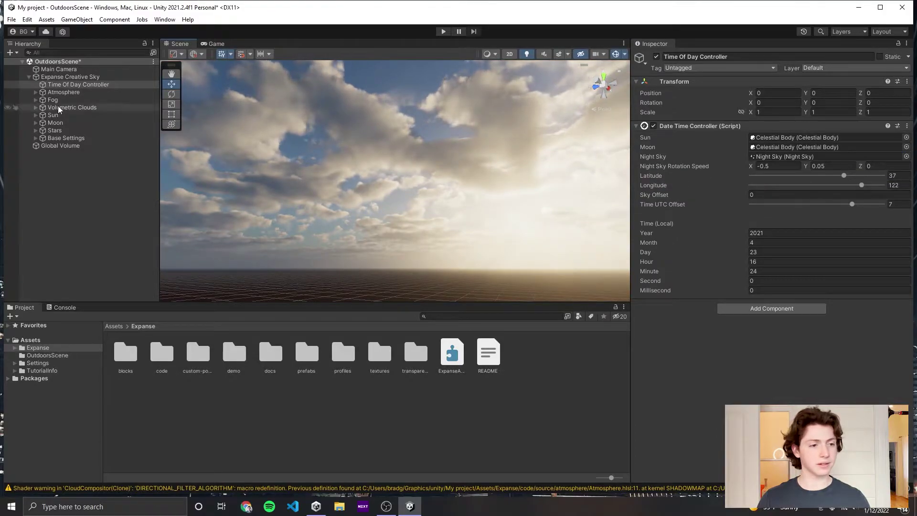
click(63, 92)
key(ctrl+s)
- Orbit the scene view across the sky
right_drag(573, 215, 489, 165)
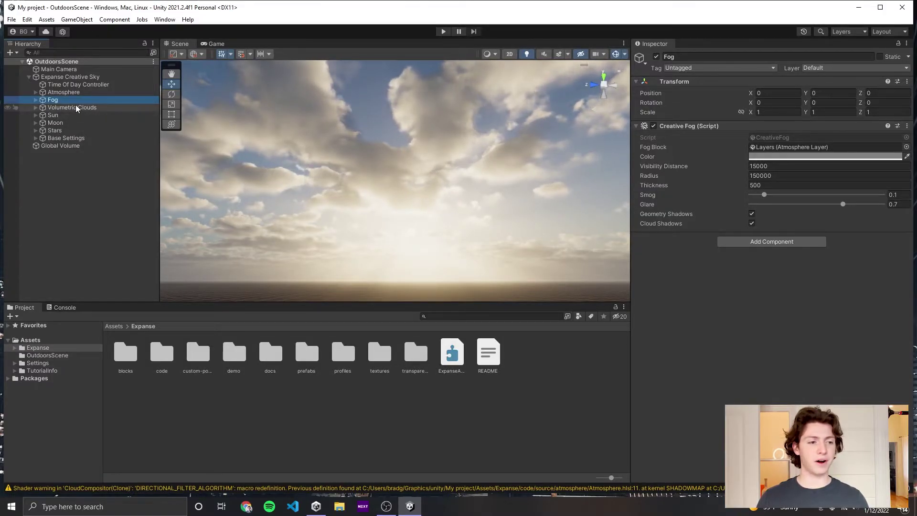
- Select the Fog object, try visibility distances of 9485, 2481 and 1384, then save
click(86, 94)
click(85, 99)
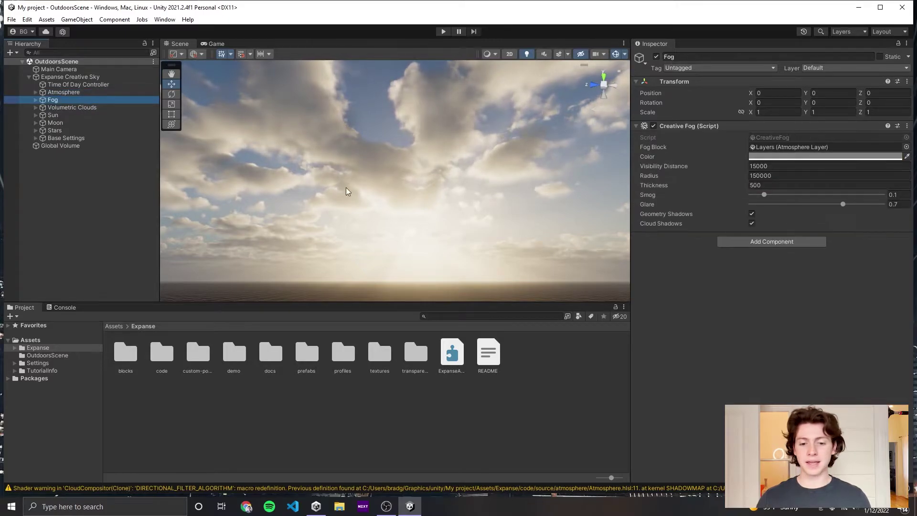
right_drag(366, 185, 475, 175)
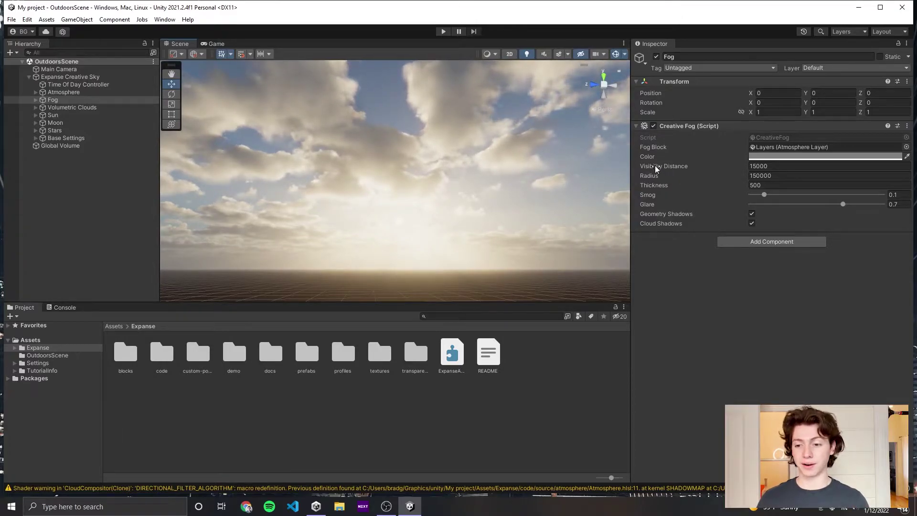
drag(662, 165, 633, 197)
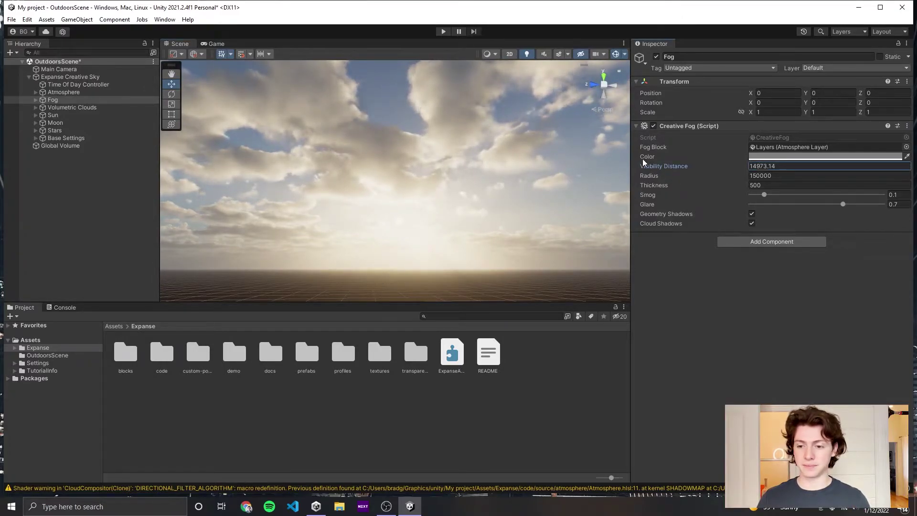
text(9485)
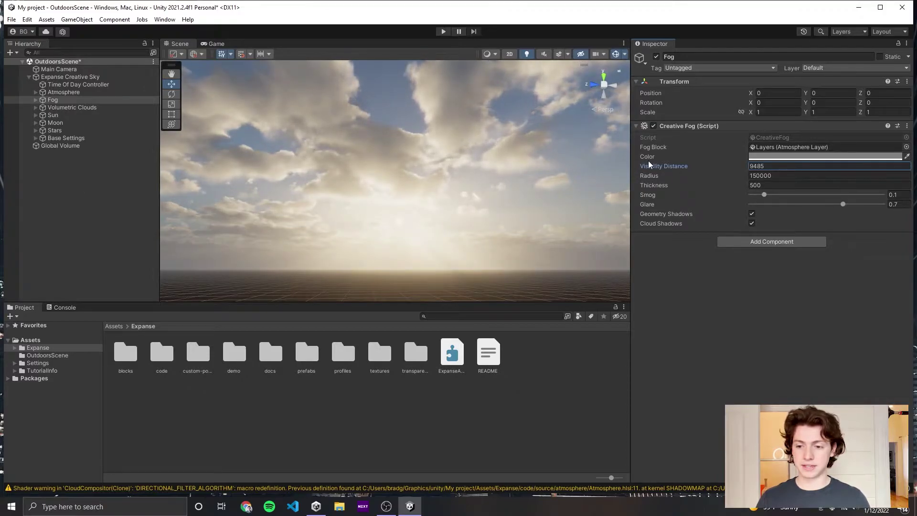
key(ctrl+a)
text(2481)
drag(646, 185, 511, 187)
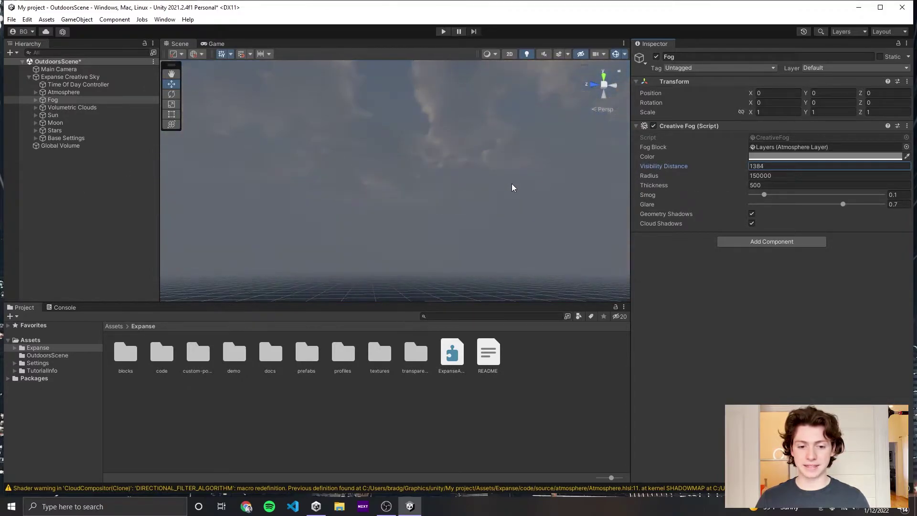
key(ctrl+s)
- Set the fog visibility distance to 15000 and save, then try 25000
click(770, 165)
text(1505)
key(BackSpace)
text(00)
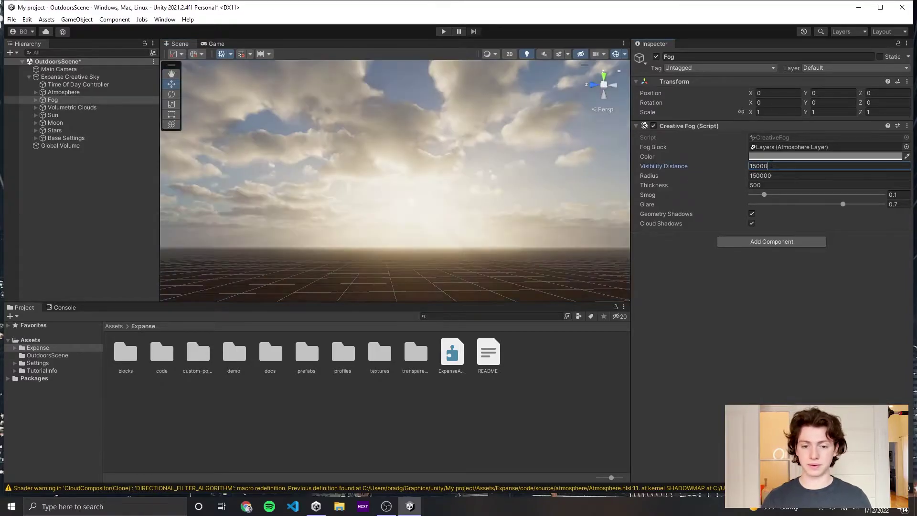
key(Return)
key(ctrl+s)
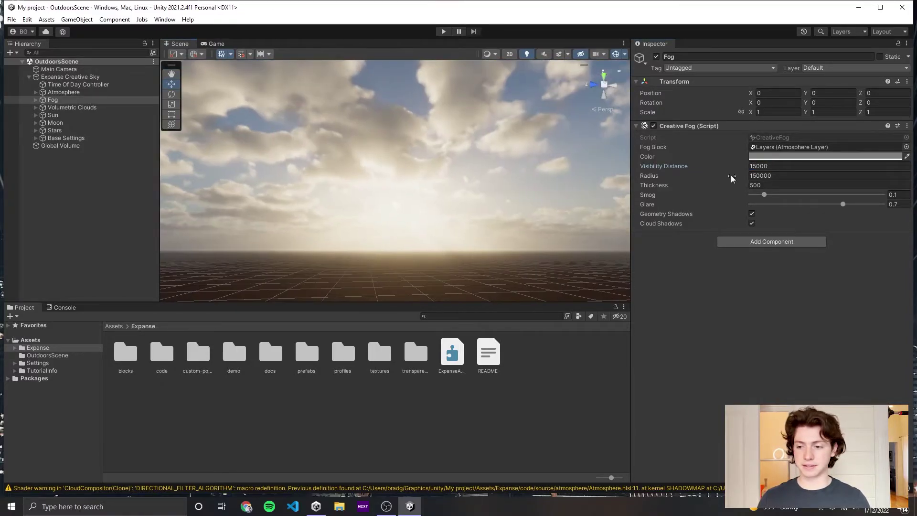
click(760, 166)
text(25000)
key(Return)
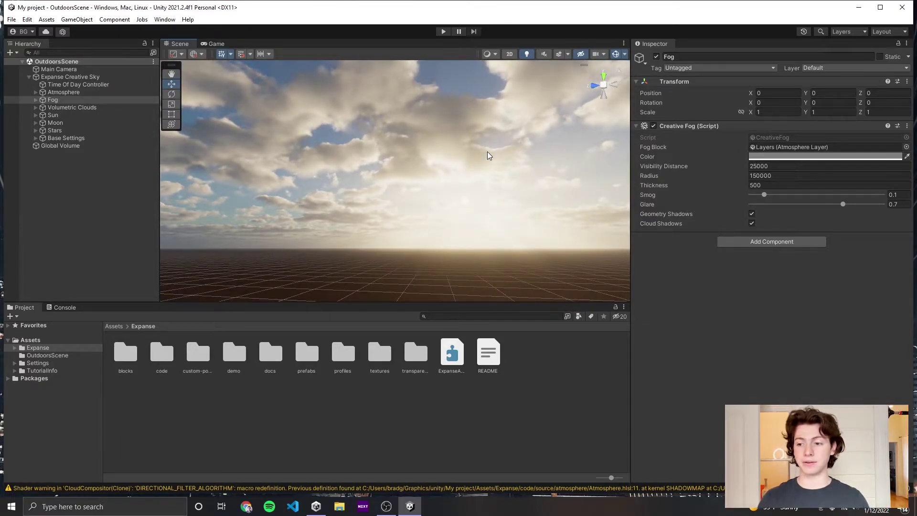
- Set the fog visibility distance to 5000 and the fog radius to 5000
click(744, 166)
text(5)
key(Return)
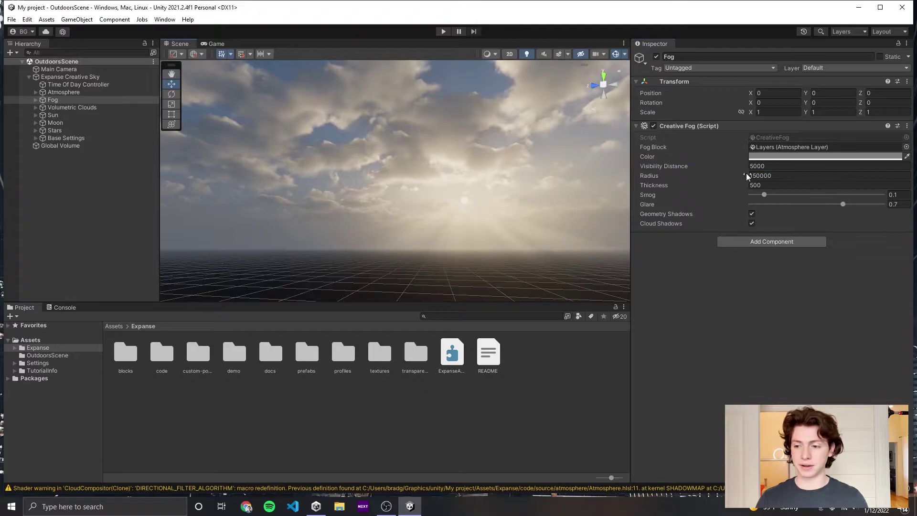
click(760, 175)
text(5)
key(Return)
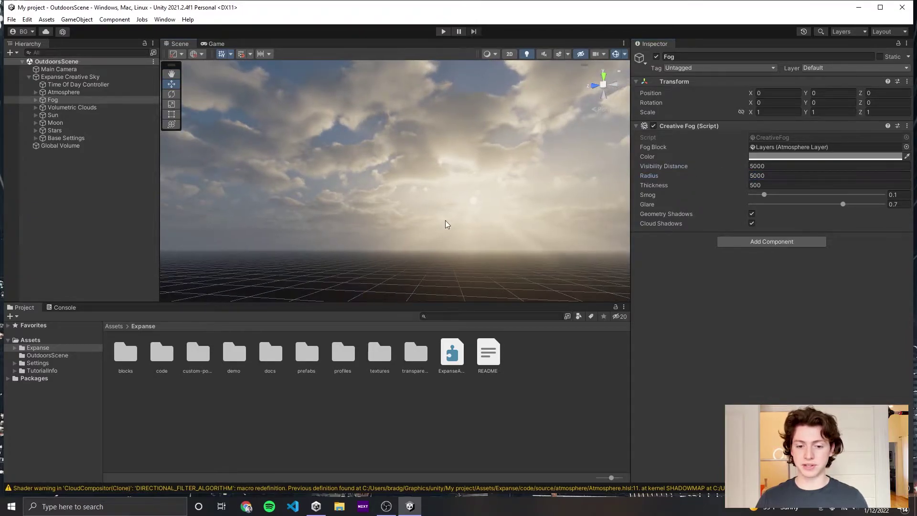
right_drag(500, 214, 507, 211)
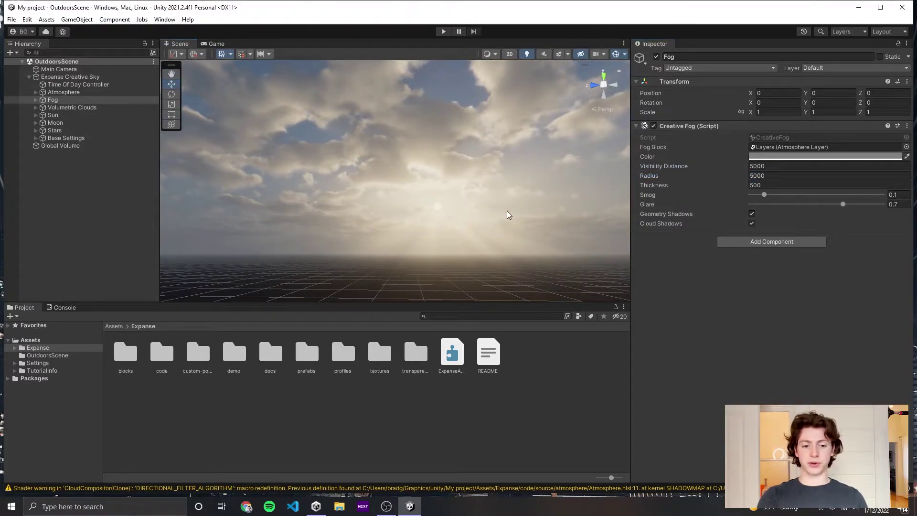
click(749, 176)
right_drag(517, 187, 544, 189)
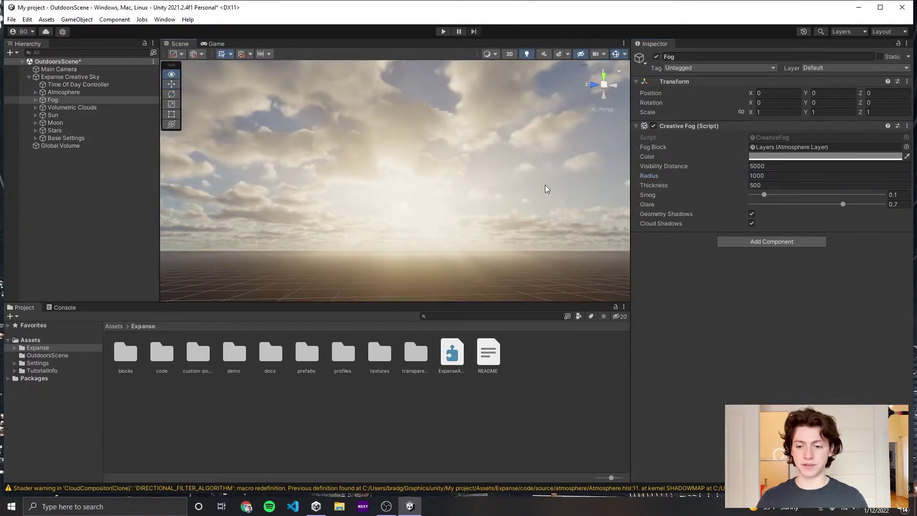
- Set the fog radius to 15000 and try fog thickness values of 200 and 1200
text(1)
key(Return)
right_drag(612, 183, 527, 181)
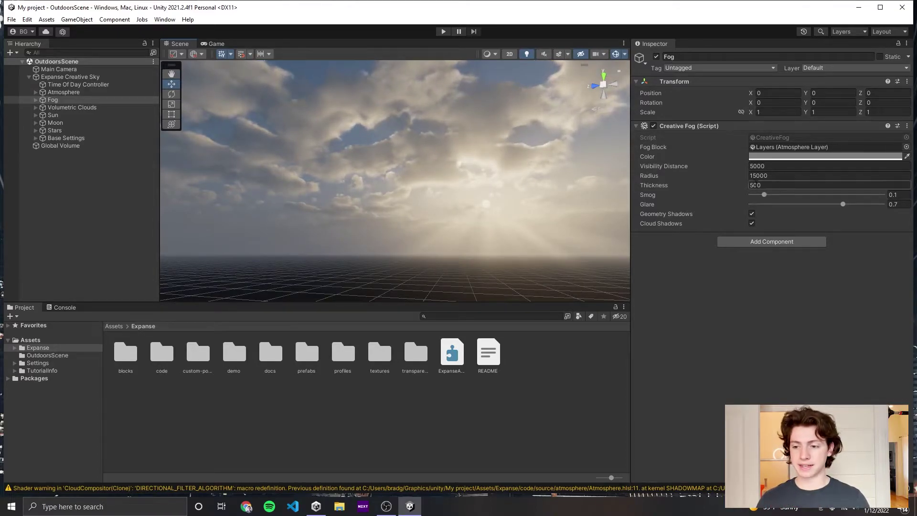
text(2)
key(Return)
right_drag(413, 222, 481, 219)
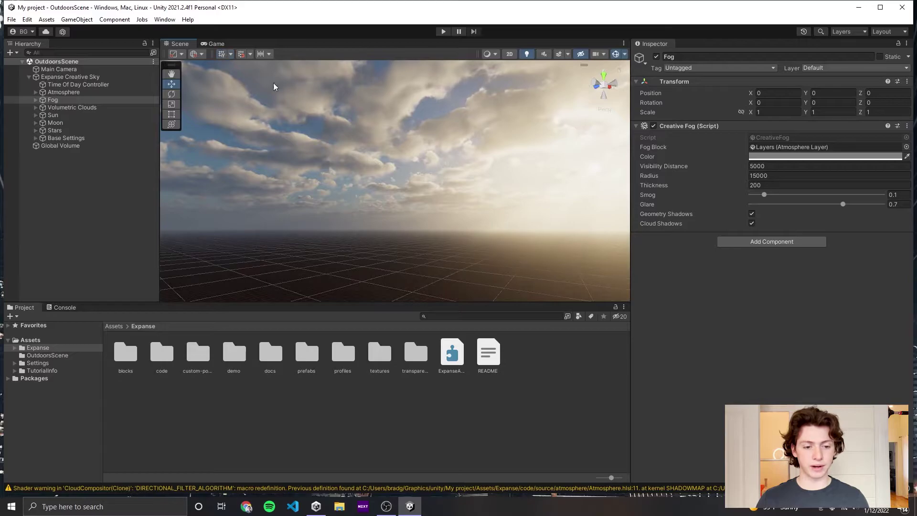
right_drag(295, 96, 439, 194)
right_drag(376, 193, 420, 191)
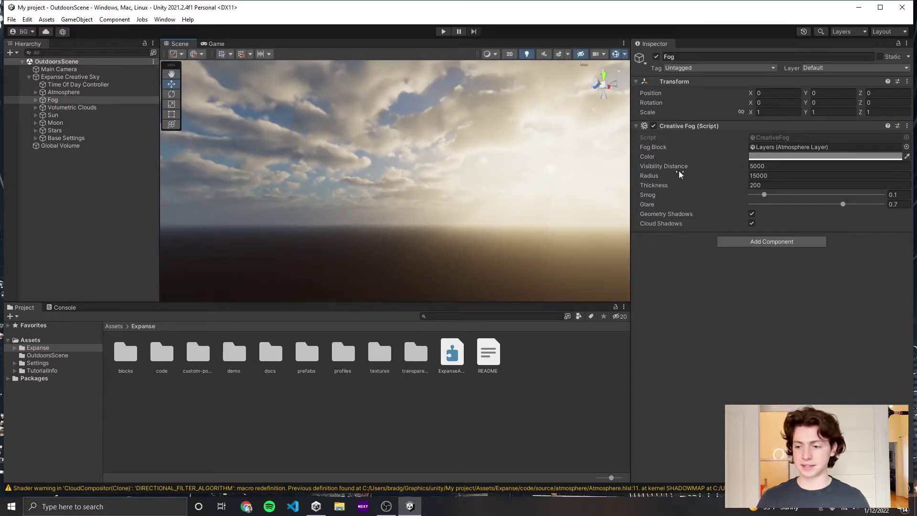
click(738, 185)
text(1)
key(Return)
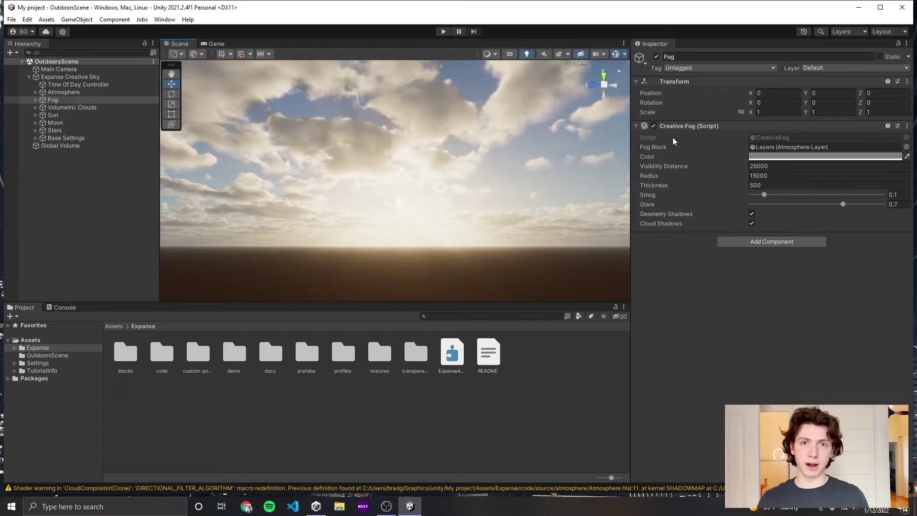
- Try smog at about 0.5 and undo it, remove the sun glare, and save
drag(776, 194, 748, 193)
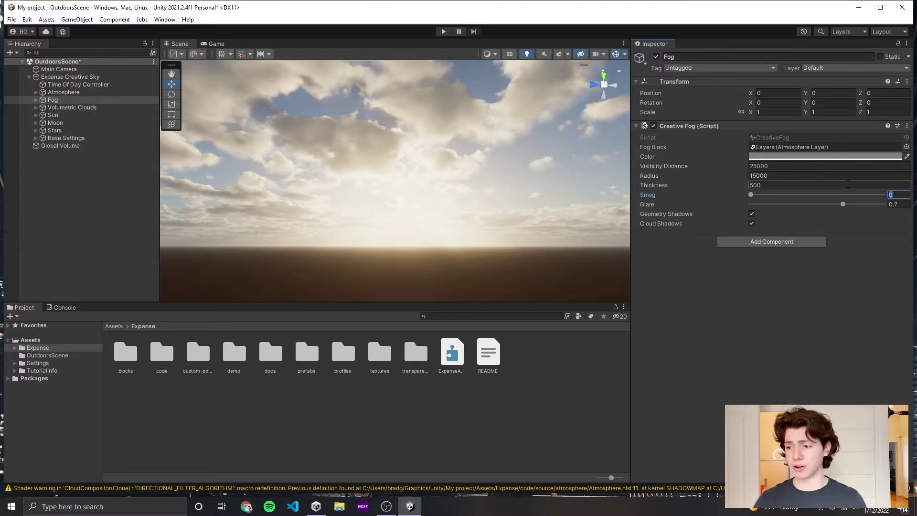
key(ctrl+z)
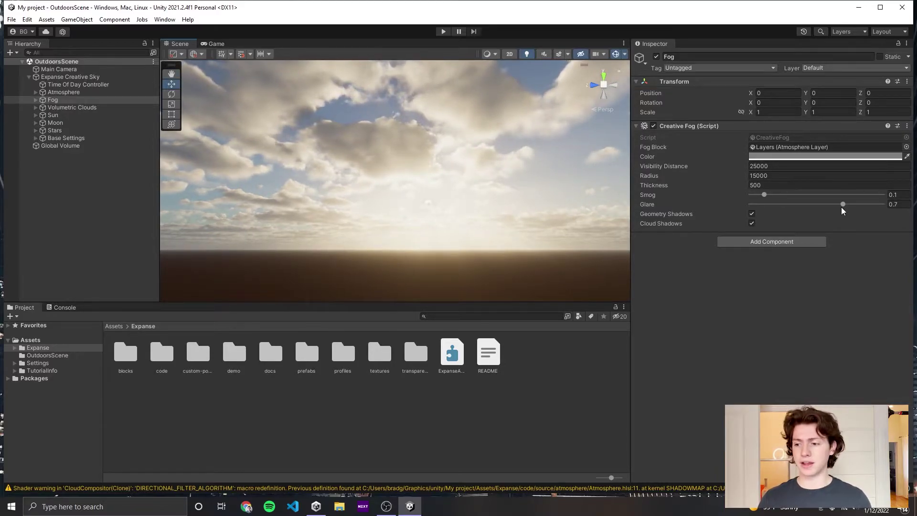
drag(841, 205, 610, 190)
key(ctrl+s)
right_drag(368, 179, 429, 198)
- Set the fog glare to 0.6 and save, then expand the Fog object in the Hierarchy
drag(855, 204, 833, 201)
double_click(895, 204)
text(0.623)
key(Return)
key(ctrl+s)
click(894, 204)
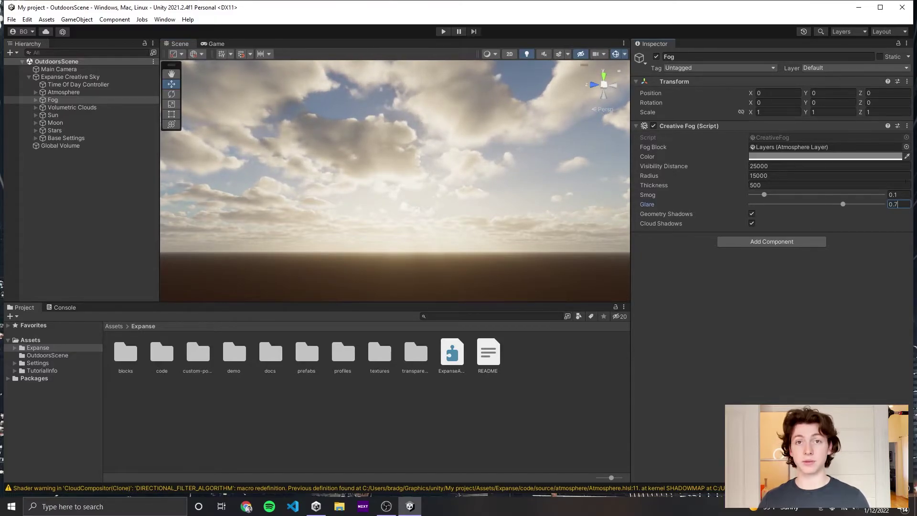
click(35, 100)
click(34, 101)
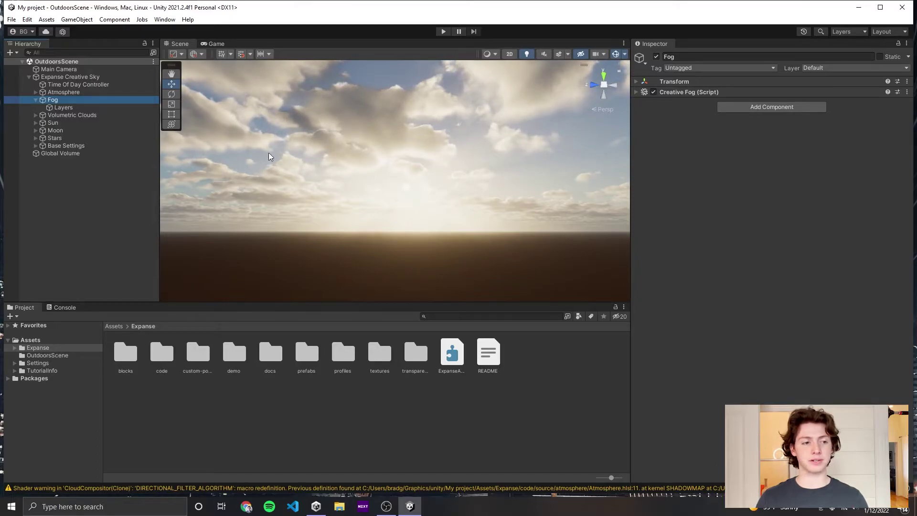
- Select Fog > Layers and set its Multiple Scattering Multiplier to 3
alt+drag(201, 124, 386, 218)
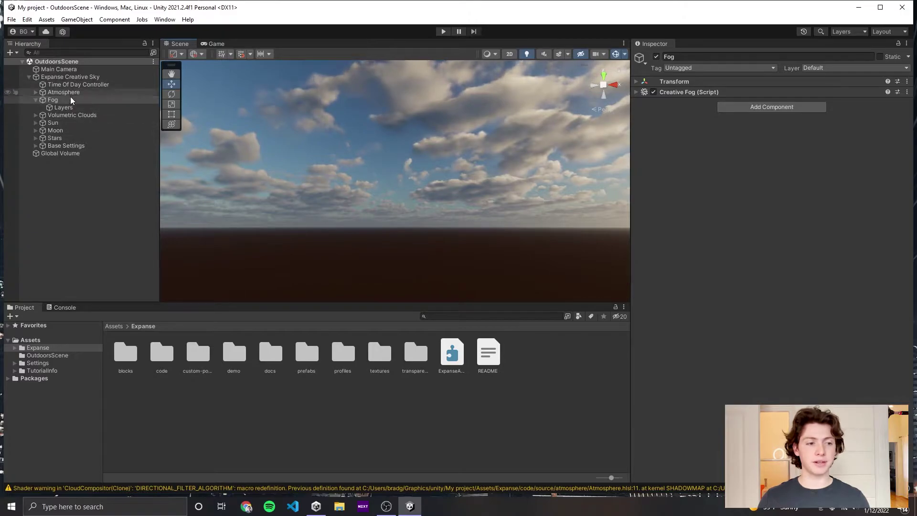
click(36, 100)
click(37, 99)
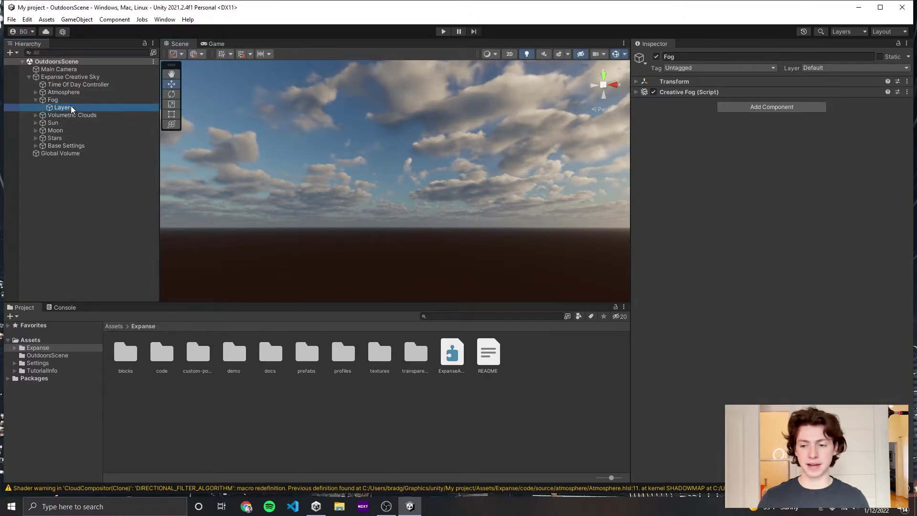
click(67, 107)
alt+drag(544, 156, 563, 148)
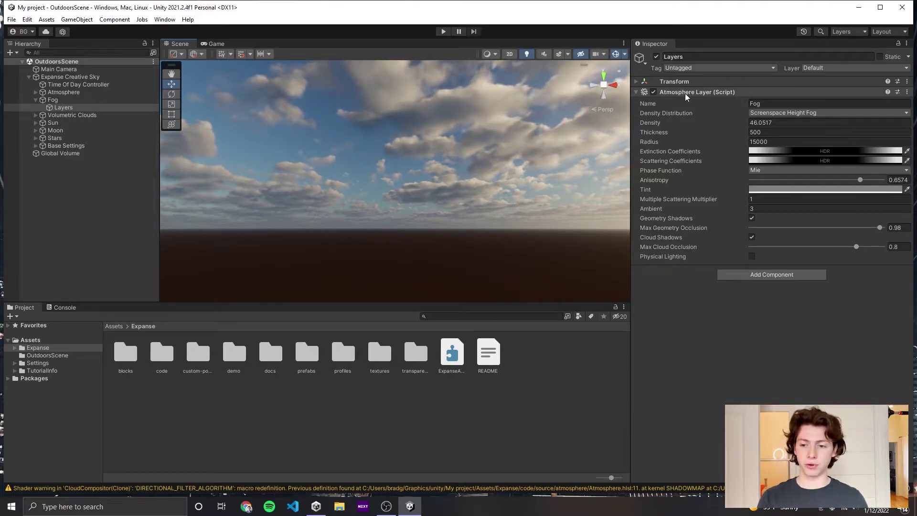
alt+drag(548, 196, 568, 197)
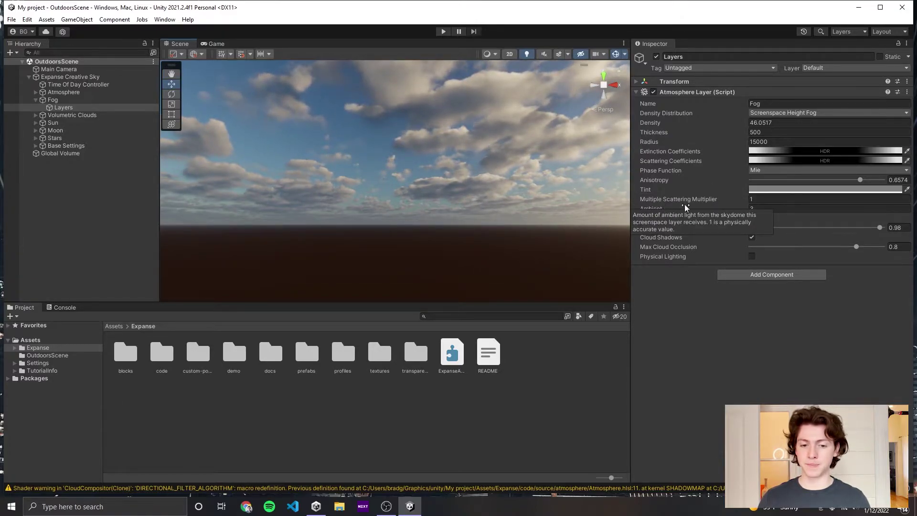
click(808, 199)
text(3)
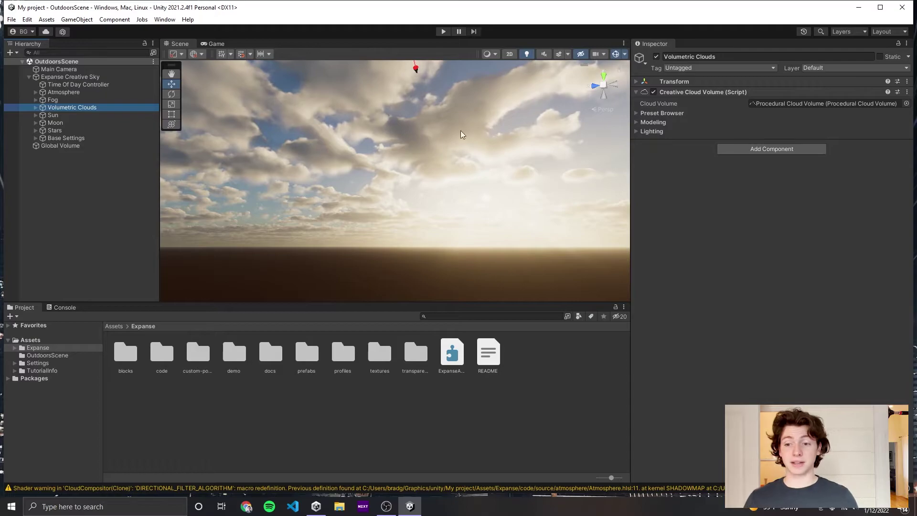
- In the cloud Preset Browser, try the Eastward Optimized and Far And Away presets
mouse_move(491, 168)
right_down()
mouse_move(485, 173)
mouse_move(456, 148)
right_up()
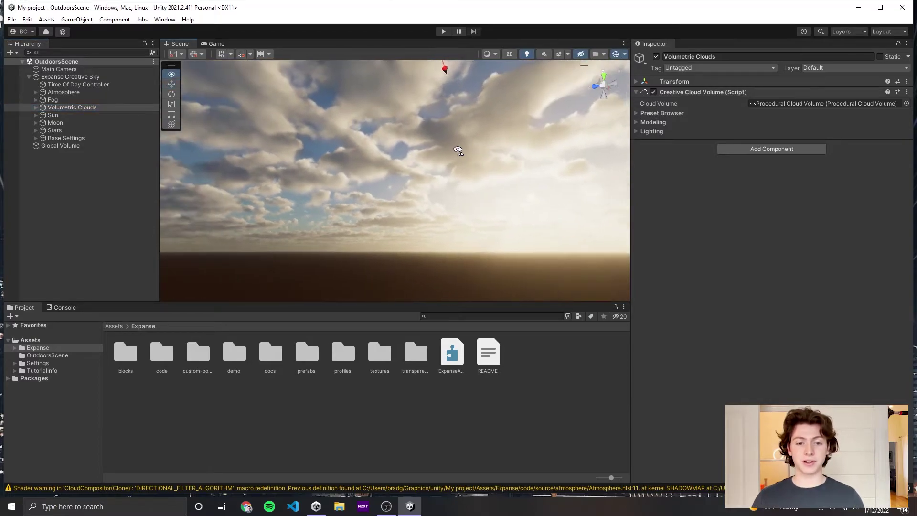
click(646, 113)
click(649, 113)
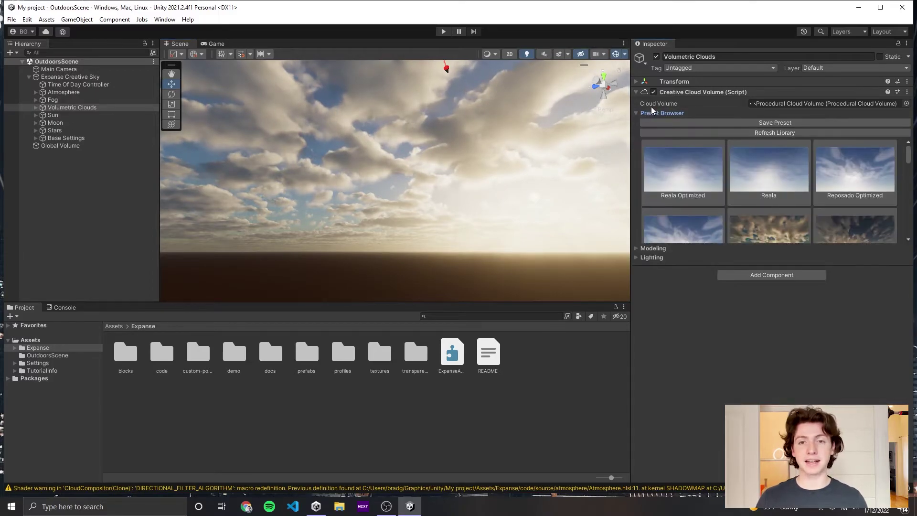
scroll(758, 188, down, 5)
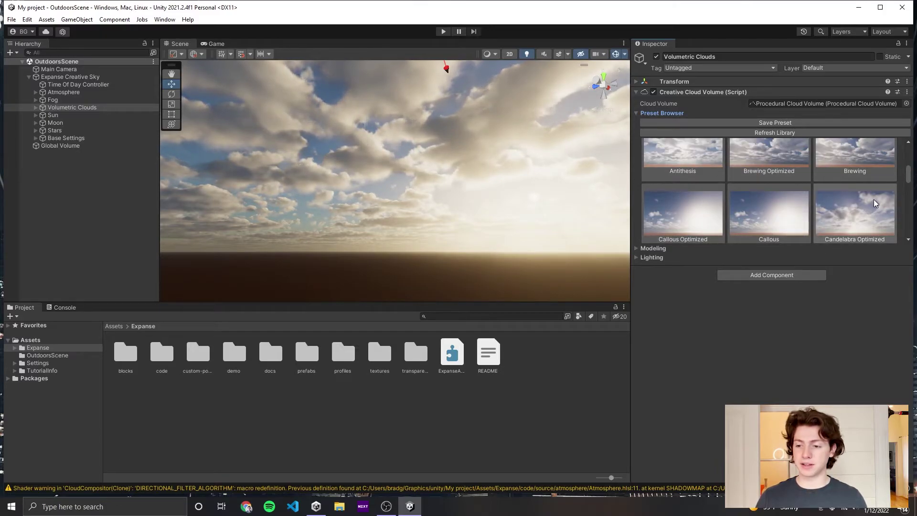
scroll(769, 196, down, 3)
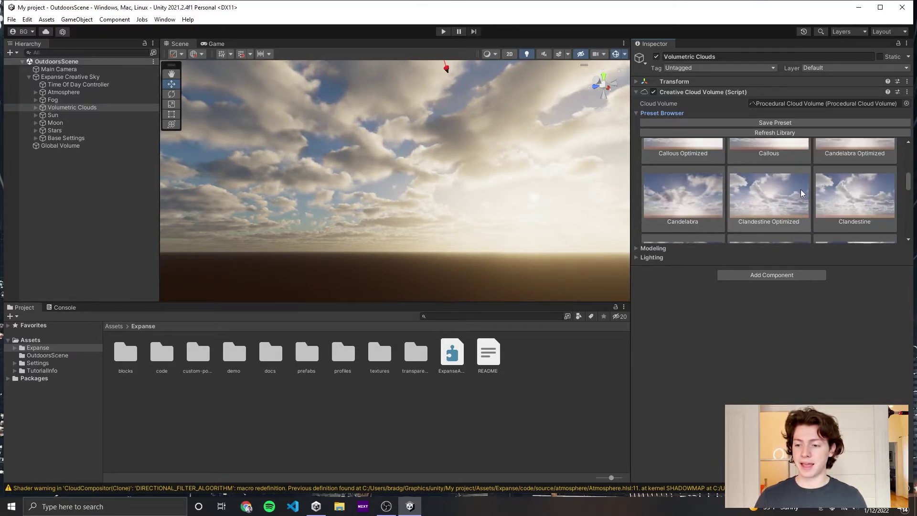
scroll(758, 175, down, 3)
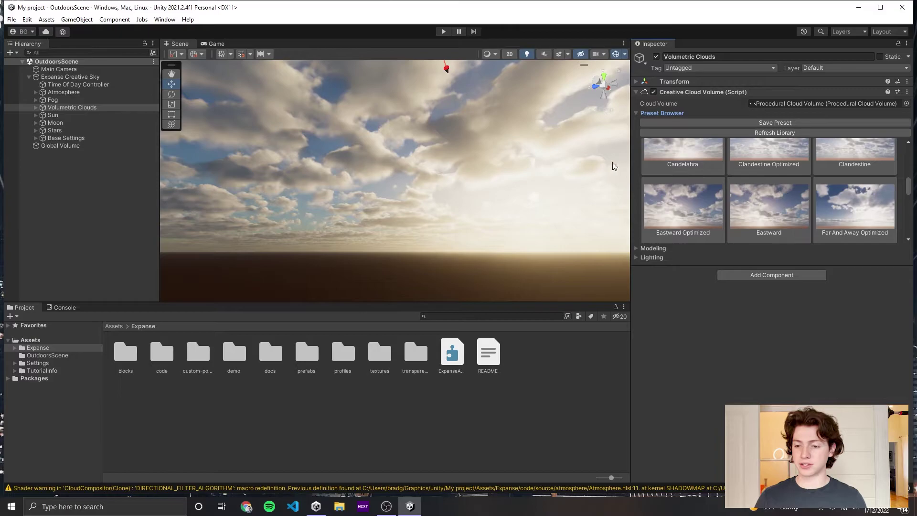
click(692, 205)
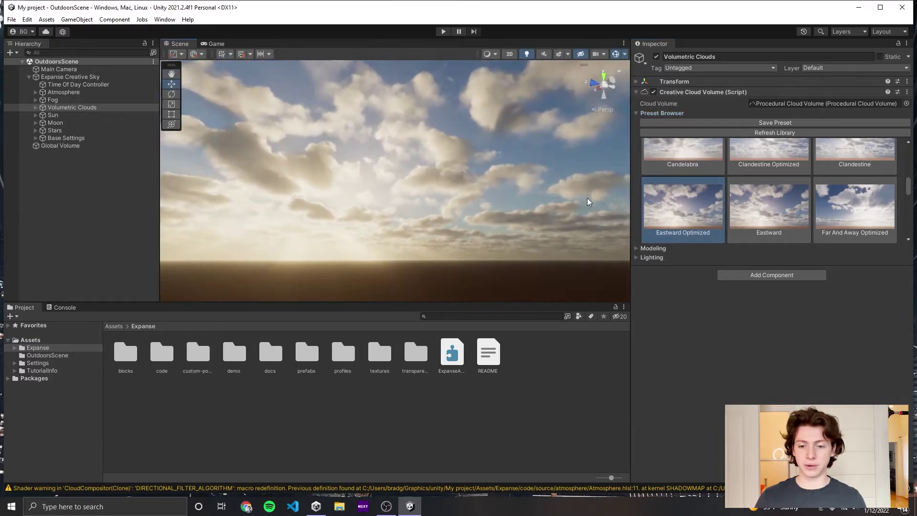
scroll(808, 194, down, 3)
click(680, 205)
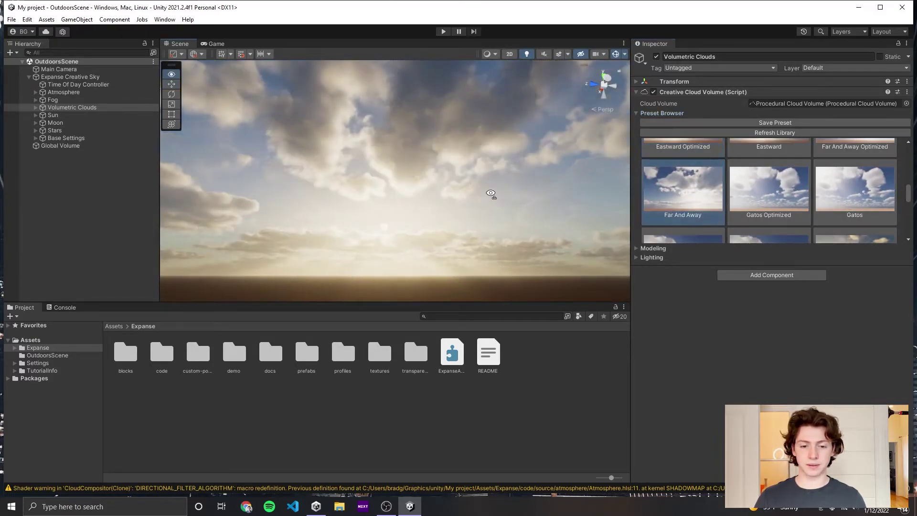
- Try Pretender Optimized, then apply the Antithesis Optimized cloud preset and close the browser
scroll(784, 203, down, 3)
click(688, 177)
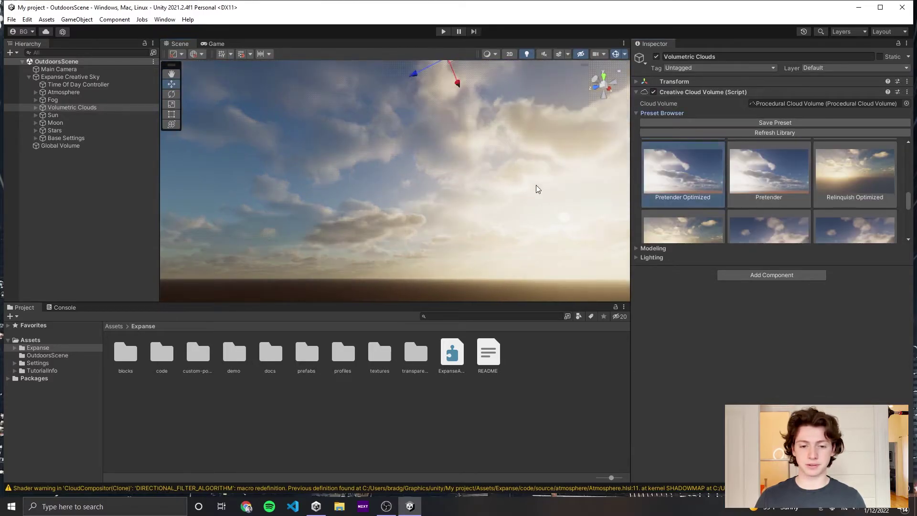
scroll(831, 191, down, 3)
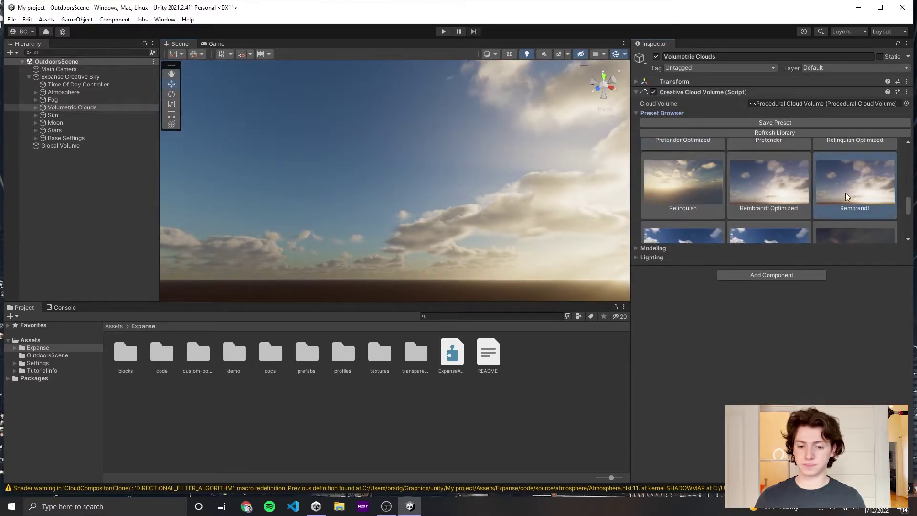
scroll(707, 201, down, 3)
scroll(758, 202, down, 3)
click(858, 163)
scroll(798, 191, up, 3)
scroll(799, 192, down, 2)
click(842, 175)
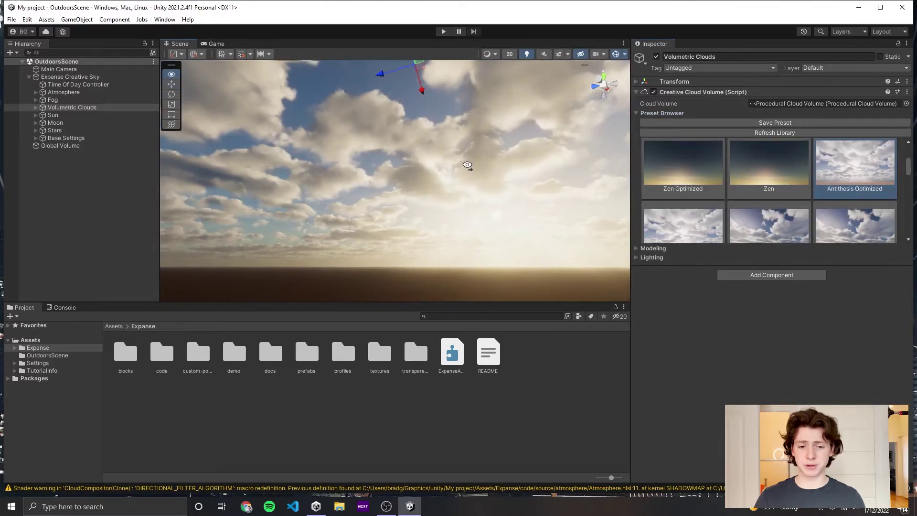
click(646, 113)
- Set cloud coverage to 0.234 and save, testing swirl and returning it to 0
click(650, 122)
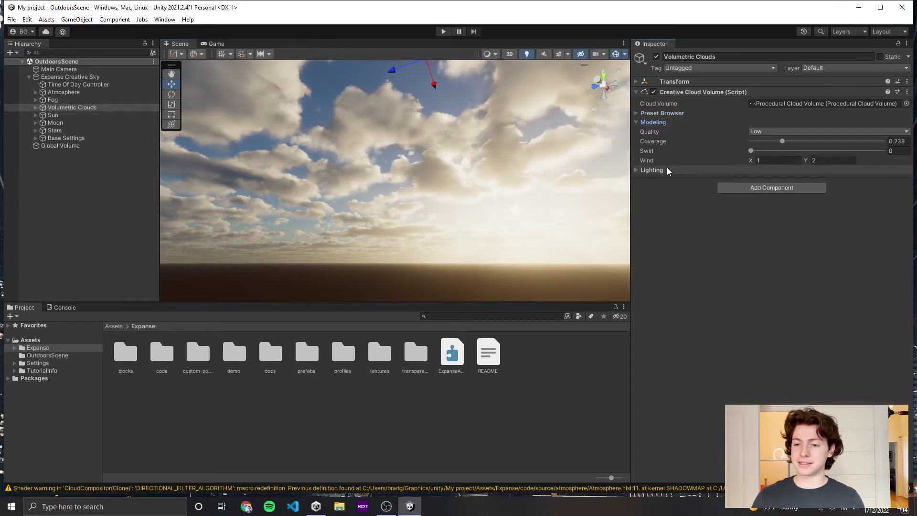
right_drag(473, 154, 458, 148)
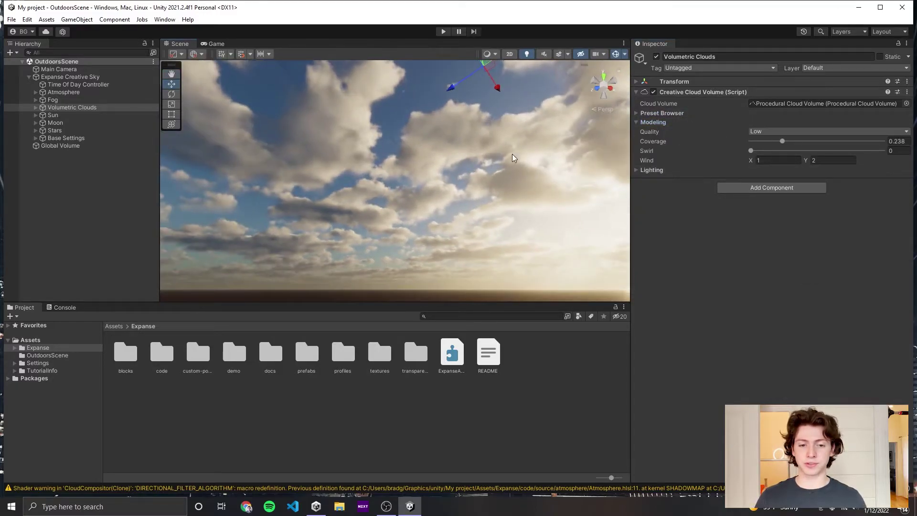
right_drag(513, 154, 506, 148)
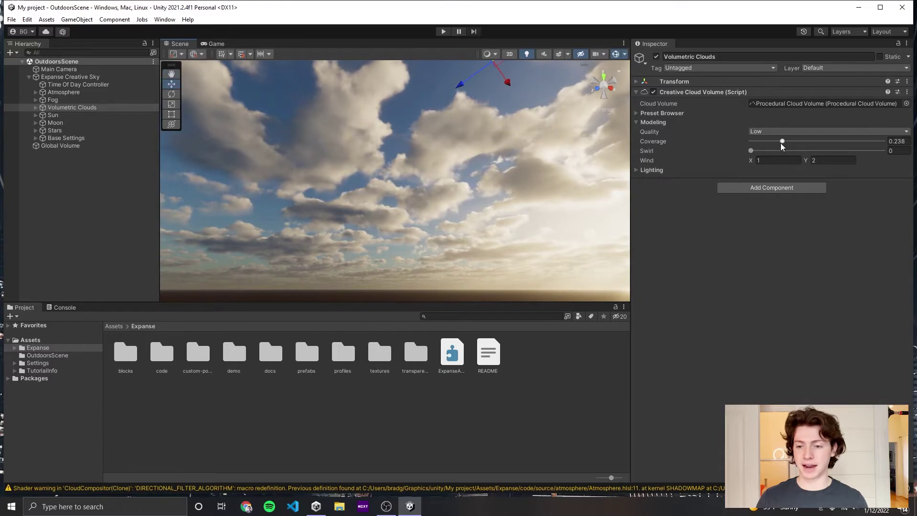
mouse_move(782, 143)
mouse_down()
mouse_move(789, 138)
mouse_move(762, 137)
mouse_move(780, 141)
mouse_up()
right_drag(588, 168, 483, 176)
key(ctrl+s)
drag(786, 138, 781, 139)
right_drag(573, 140, 512, 139)
mouse_move(752, 151)
mouse_down()
mouse_move(866, 153)
mouse_move(744, 157)
mouse_up()
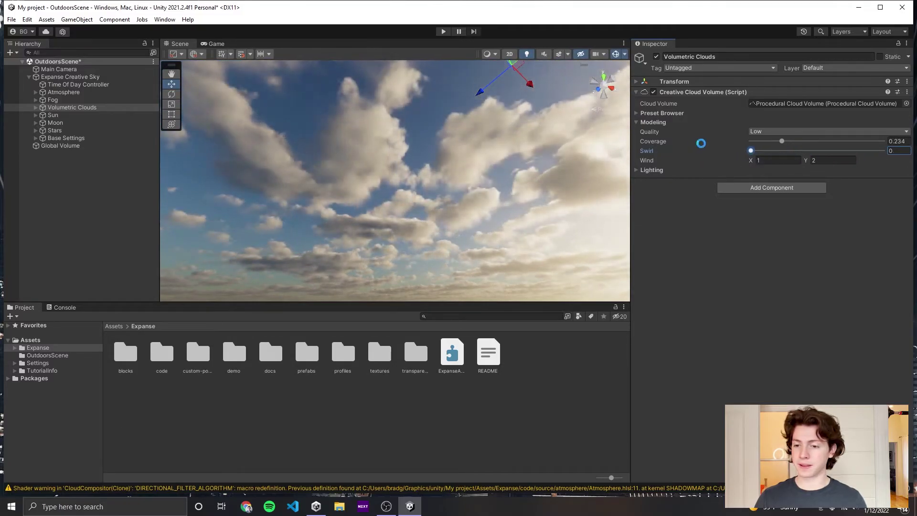
key(ctrl+s)
right_drag(478, 172, 532, 167)
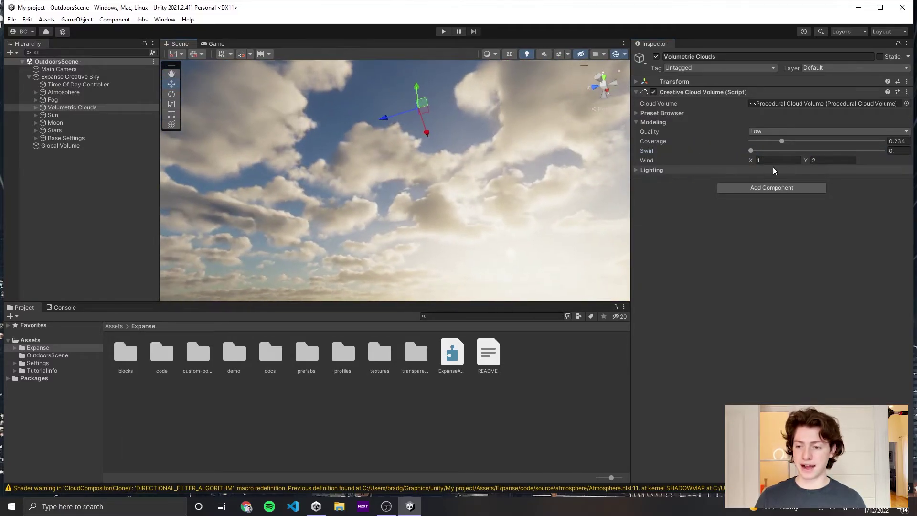
- Test wind X and Y at 5, reset both to 1, collapse Modeling, and save
click(758, 160)
text(5)
right_drag(541, 158, 772, 144)
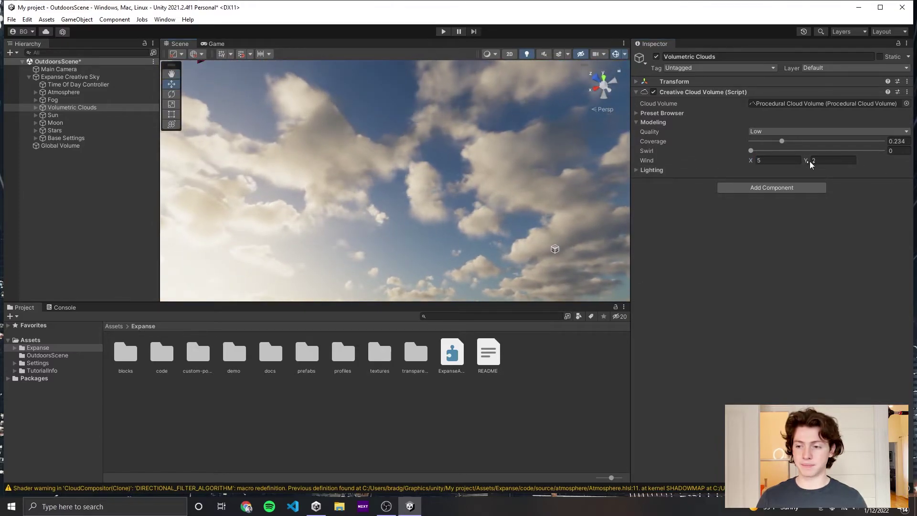
click(812, 160)
text(5)
right_drag(487, 141, 363, 143)
click(778, 160)
text(1)
click(834, 160)
text(1)
click(668, 123)
key(ctrl+s)
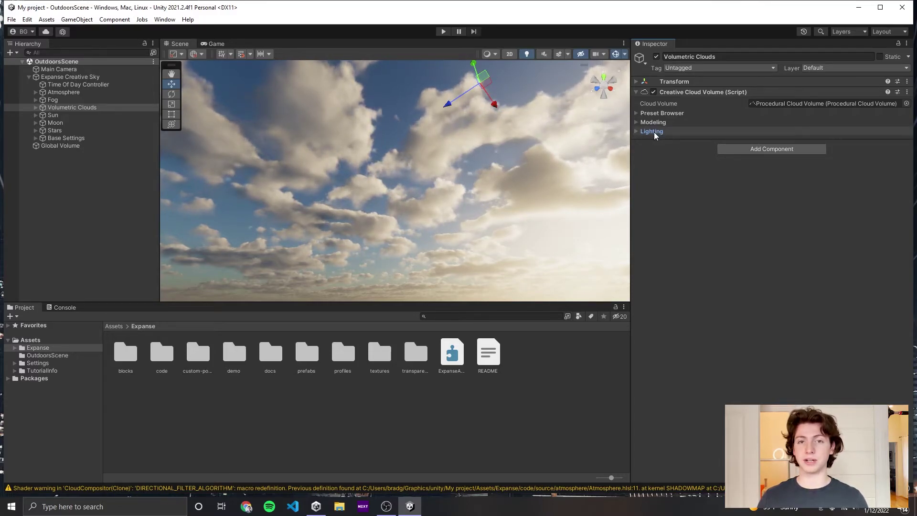
- Set cloud lighting Density to 120000 and Shadowing to 0.158
click(654, 132)
click(756, 140)
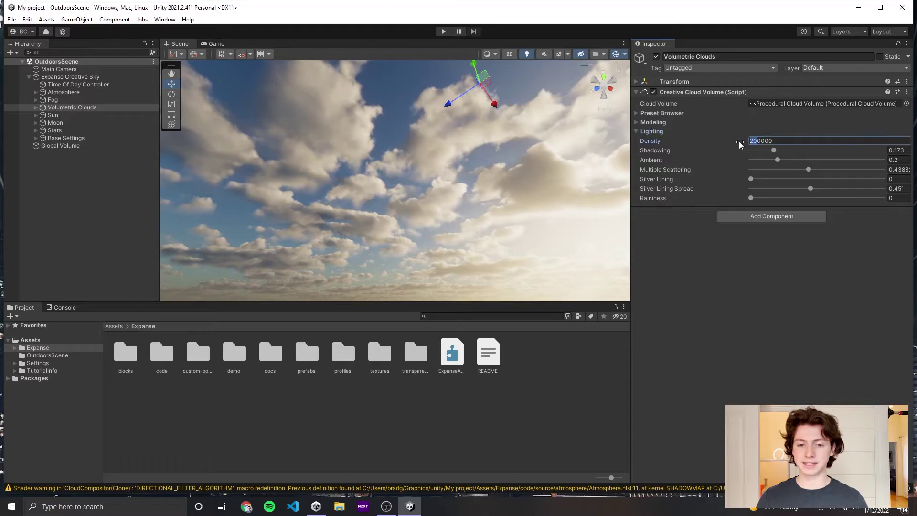
text(1)
right_drag(557, 153, 562, 194)
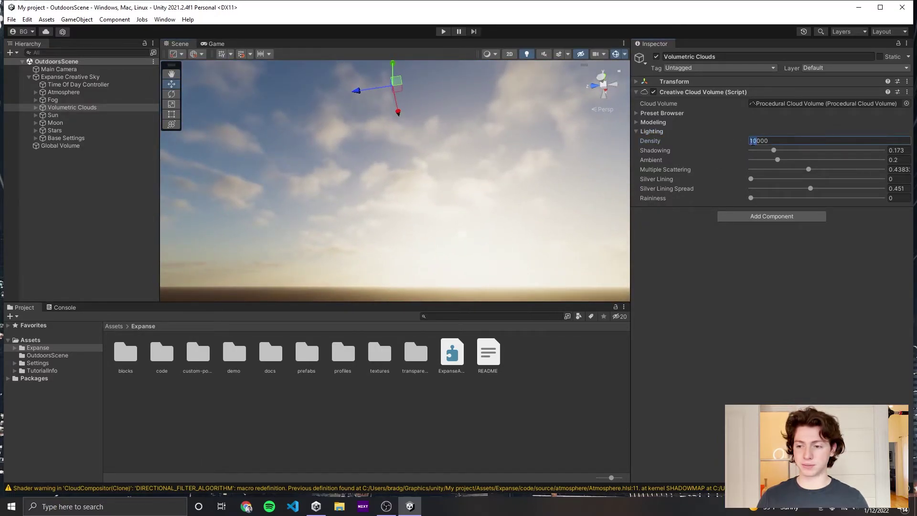
text(2)
right_drag(548, 156, 621, 151)
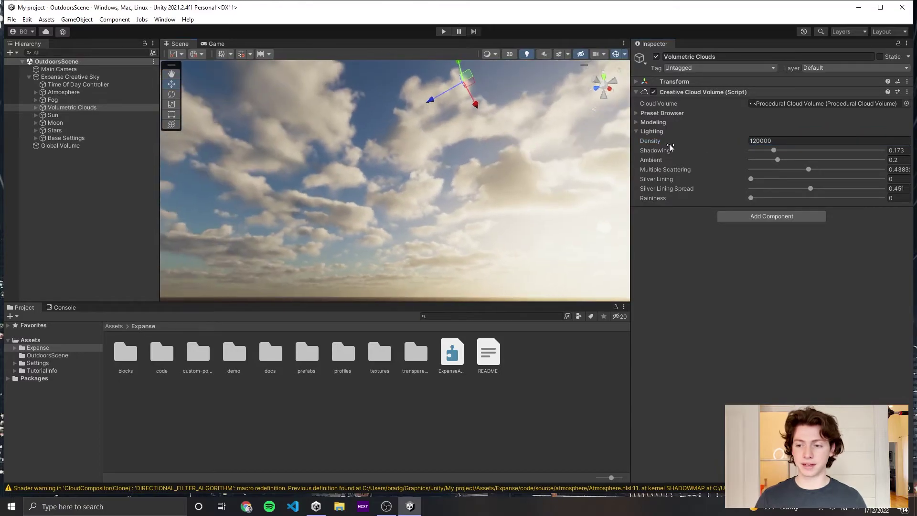
mouse_move(778, 149)
mouse_down()
mouse_move(881, 148)
mouse_move(746, 157)
mouse_move(773, 154)
mouse_up()
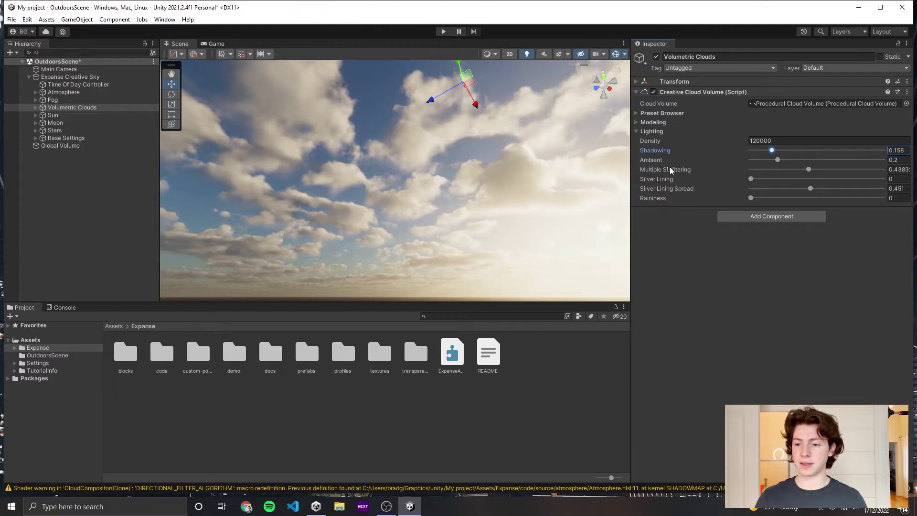
right_drag(560, 173, 787, 164)
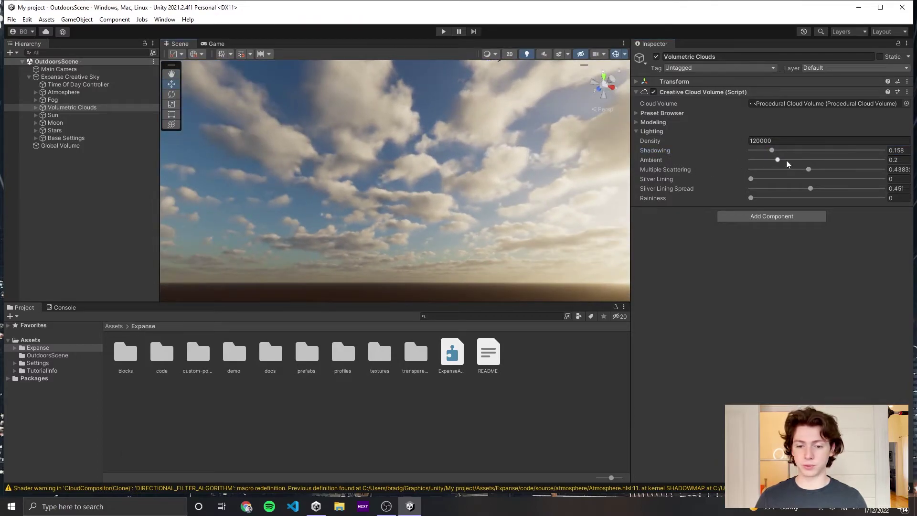
- Set Ambient to 0.22, Multiple Scattering 0.398, Silver Lining Spread 0.179, and Silver Lining 0
drag(786, 159, 806, 180)
right_drag(483, 170, 579, 172)
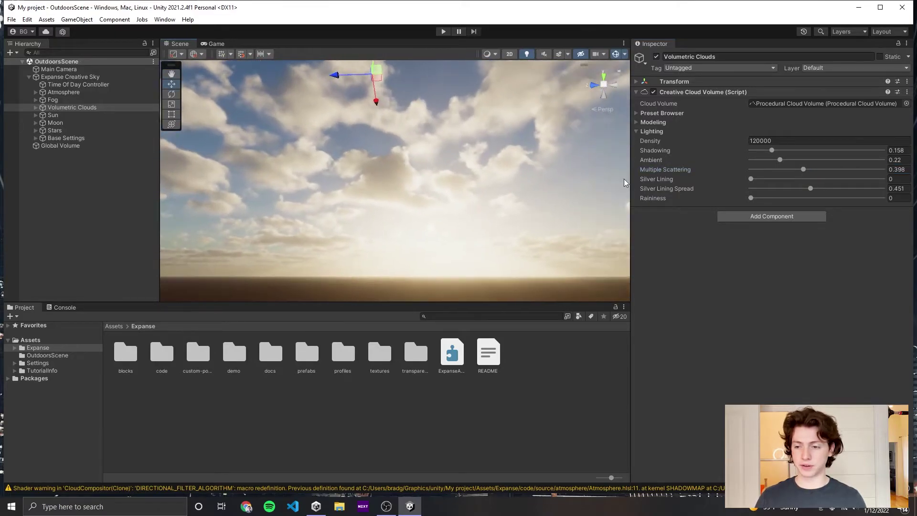
drag(782, 182, 881, 188)
drag(811, 188, 775, 195)
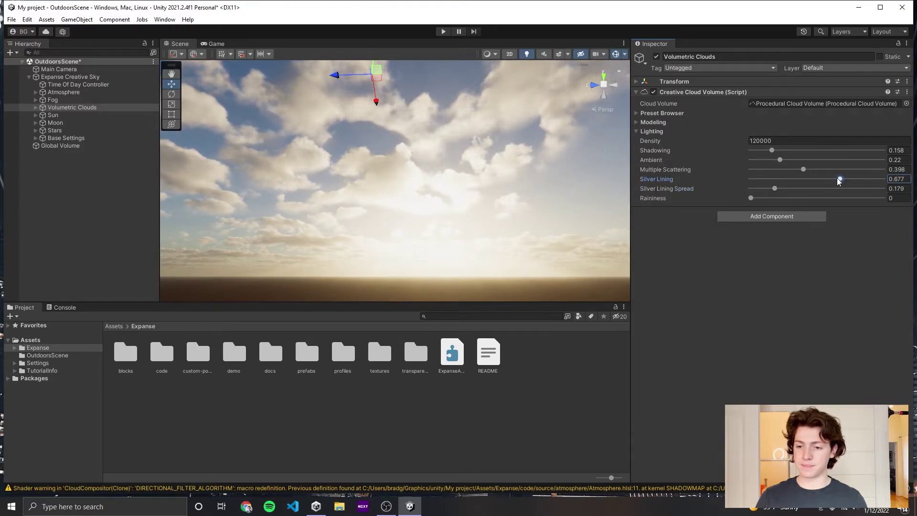
drag(837, 181, 726, 180)
right_drag(478, 172, 539, 186)
- Raise cloud coverage to 0.256 and save the scene
click(637, 130)
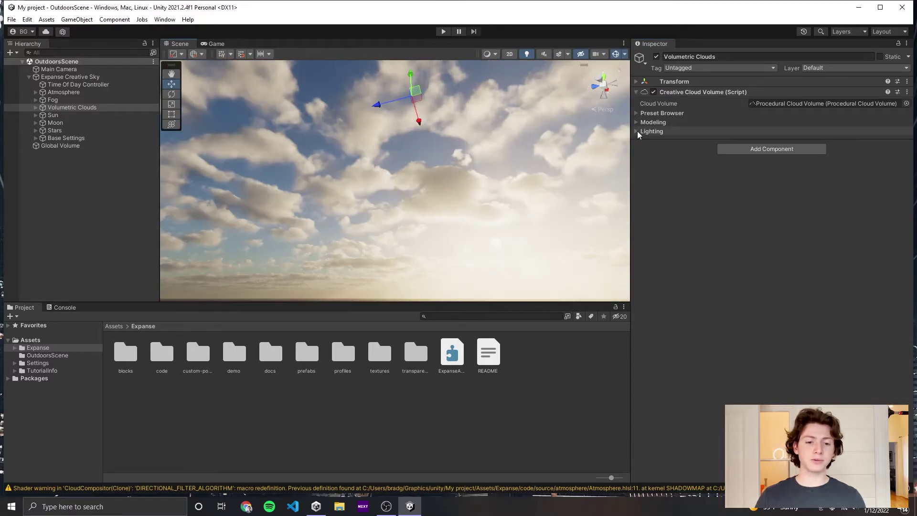
click(637, 122)
drag(783, 141, 785, 138)
key(ctrl+s)
right_drag(450, 162, 483, 149)
- Save the current cloud settings as a new preset named 'Tutorial' in the Preset Browser
click(653, 122)
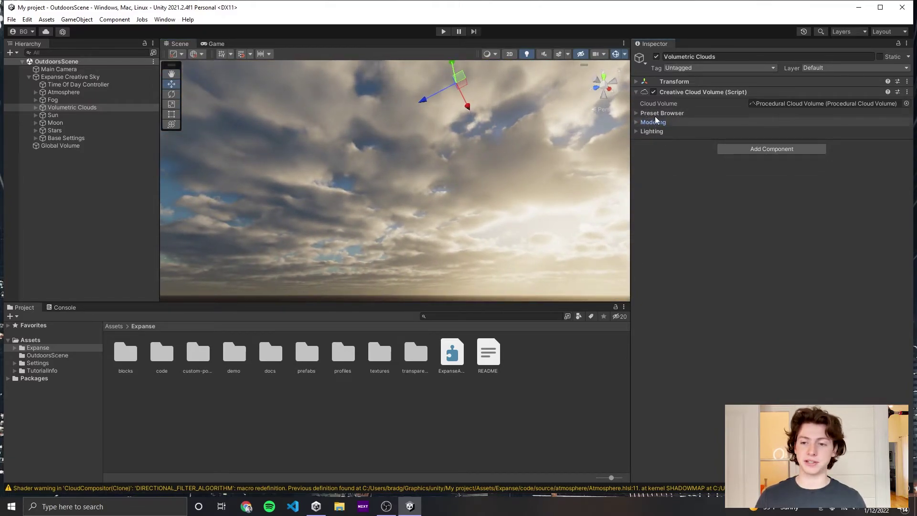
click(636, 113)
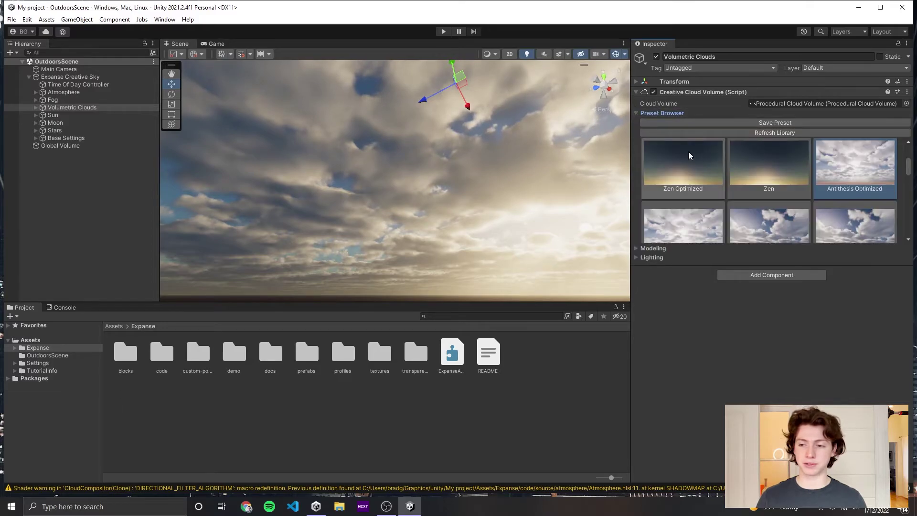
click(761, 124)
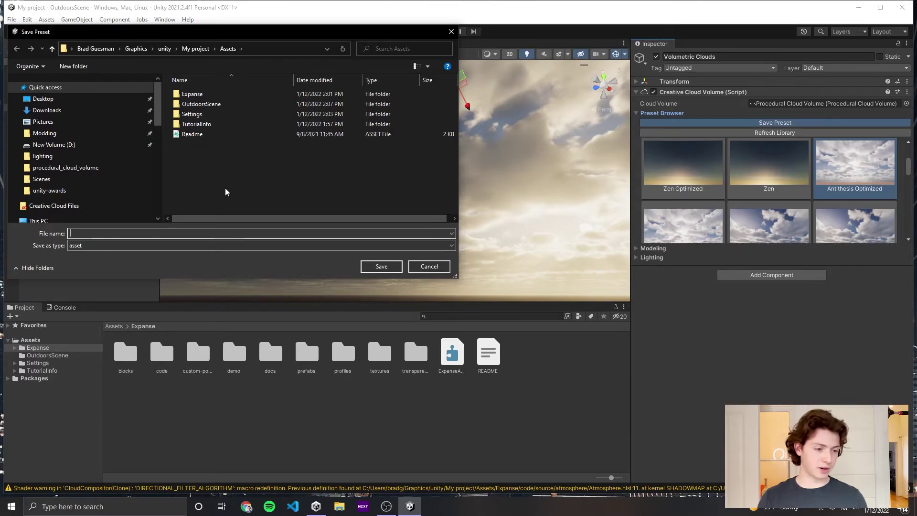
text(Tutorial)
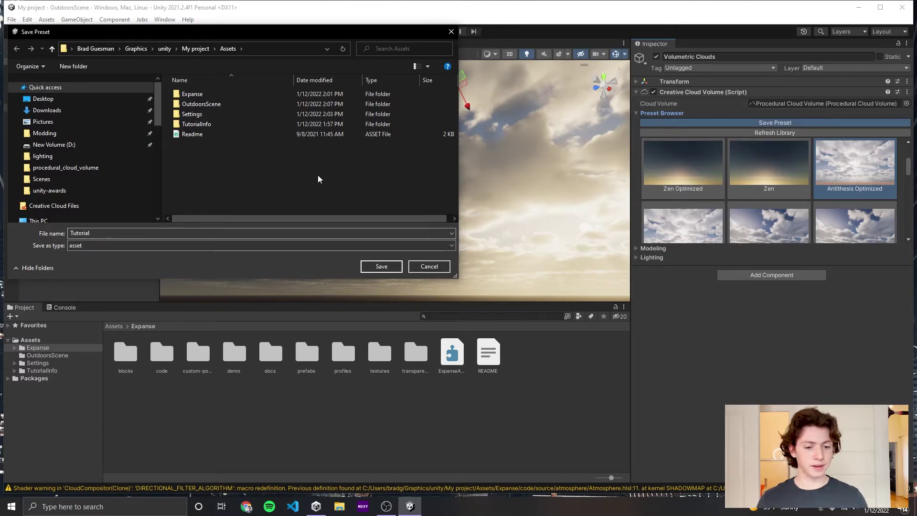
click(385, 267)
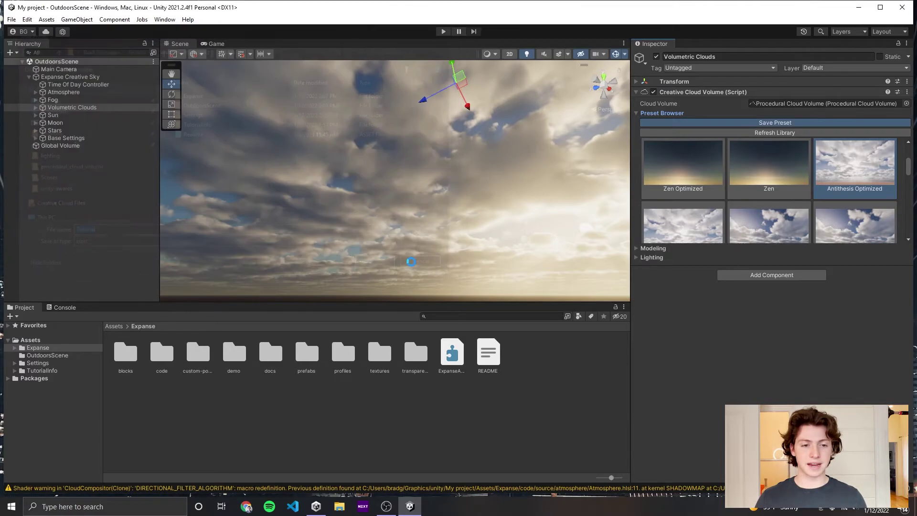
- Switch to the Game view and refresh the preset library so it lists Tutorial
click(222, 43)
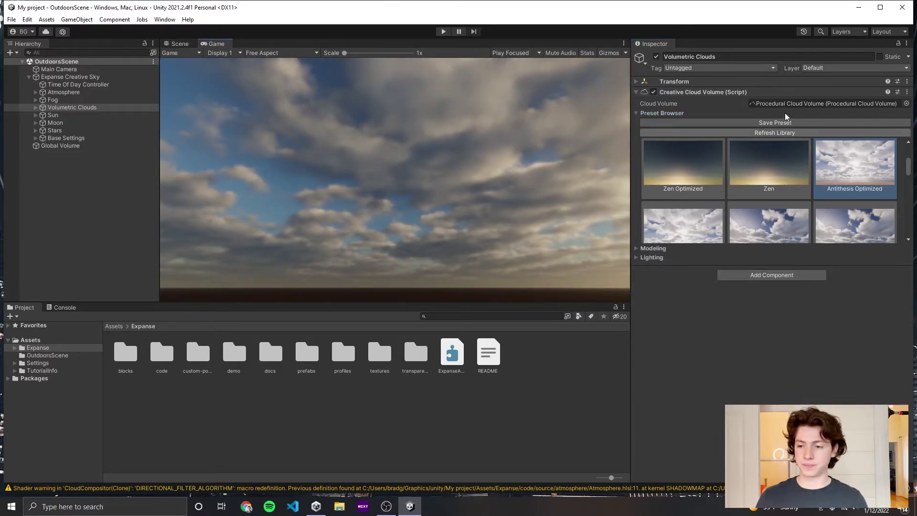
click(773, 132)
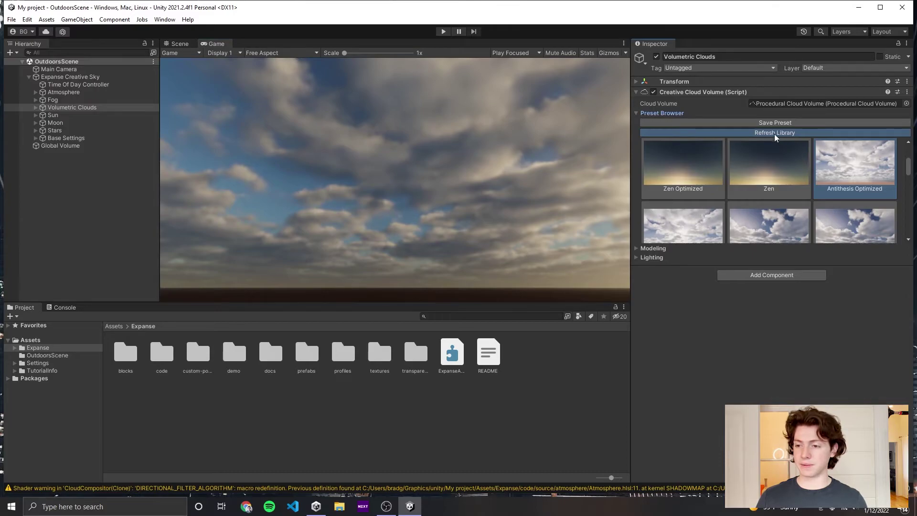
scroll(726, 181, down, 5)
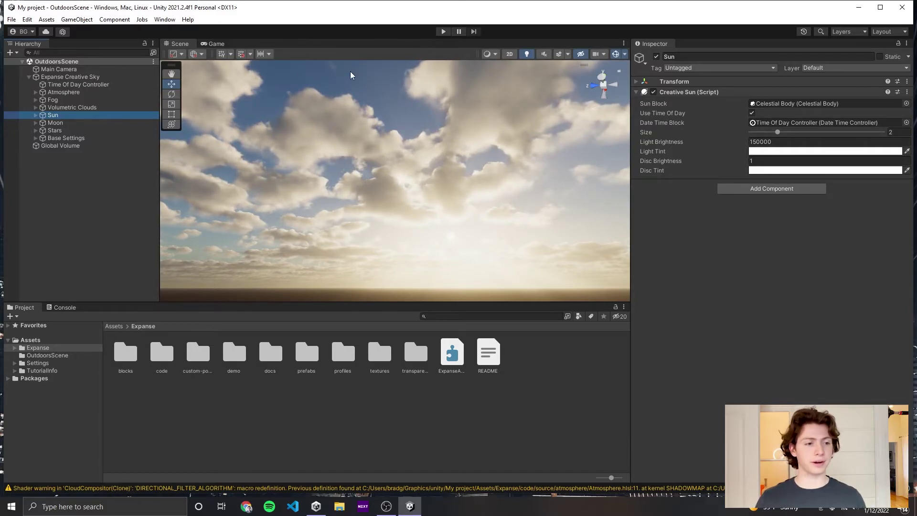
- Enlarge the sun disc, try sun brightness 10000, then restore it to 150000
right_drag(374, 178, 549, 178)
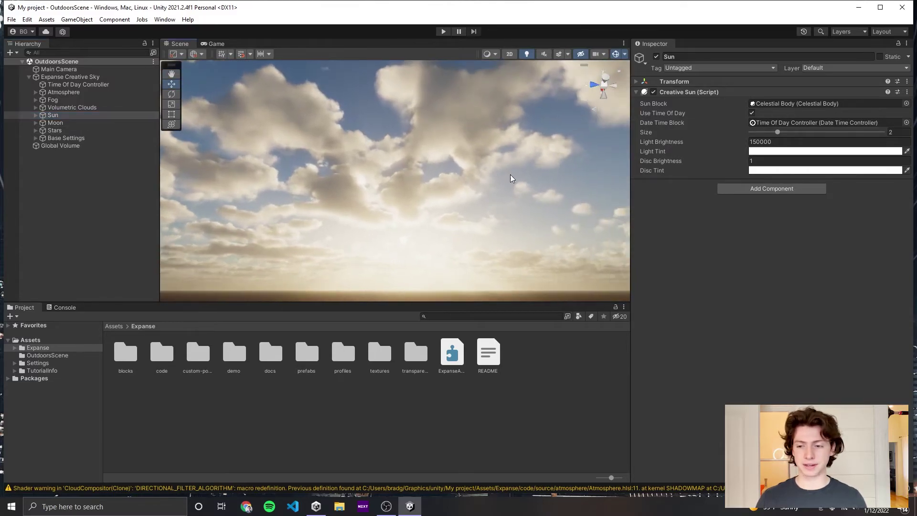
mouse_move(782, 131)
mouse_down()
mouse_move(884, 134)
mouse_move(743, 150)
mouse_move(815, 149)
mouse_move(800, 149)
mouse_up()
key(ctrl+s)
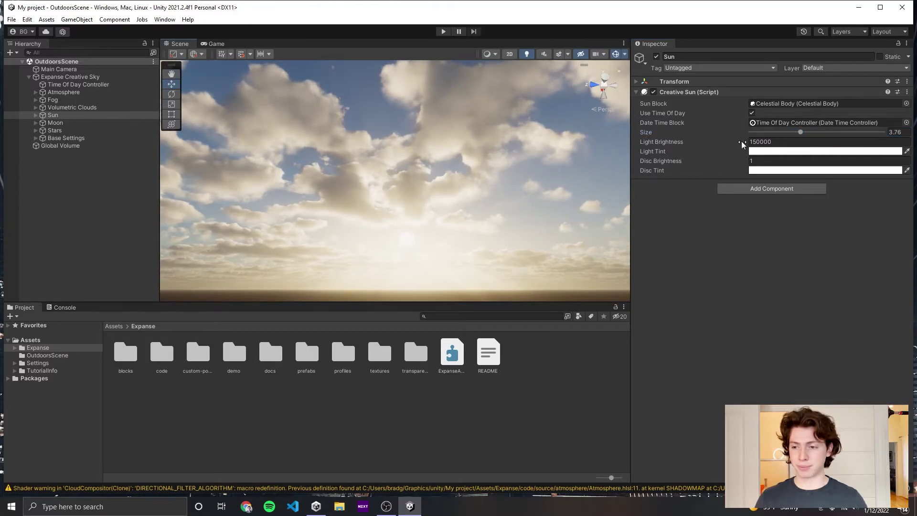
text(1)
key(Return)
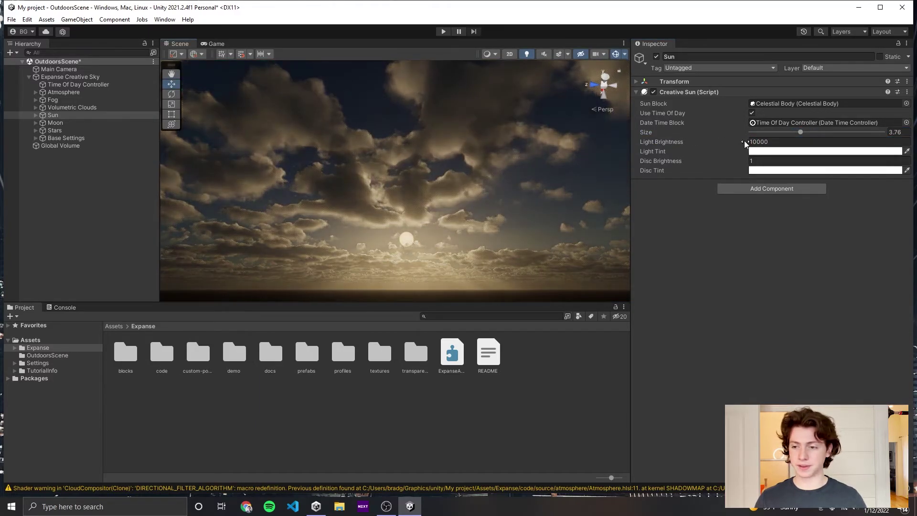
click(754, 141)
text(5)
key(Return)
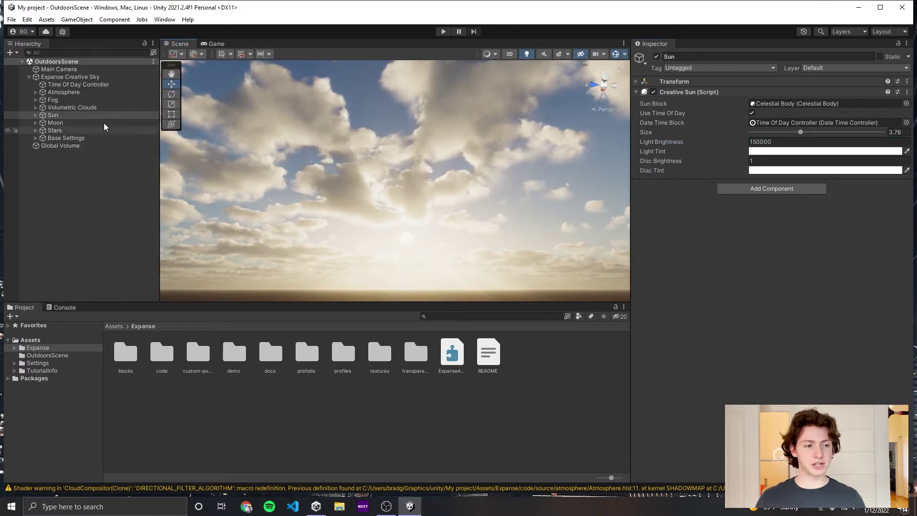
- Push the Atmosphere's time of day later toward sunset and save the scene
click(67, 93)
click(78, 85)
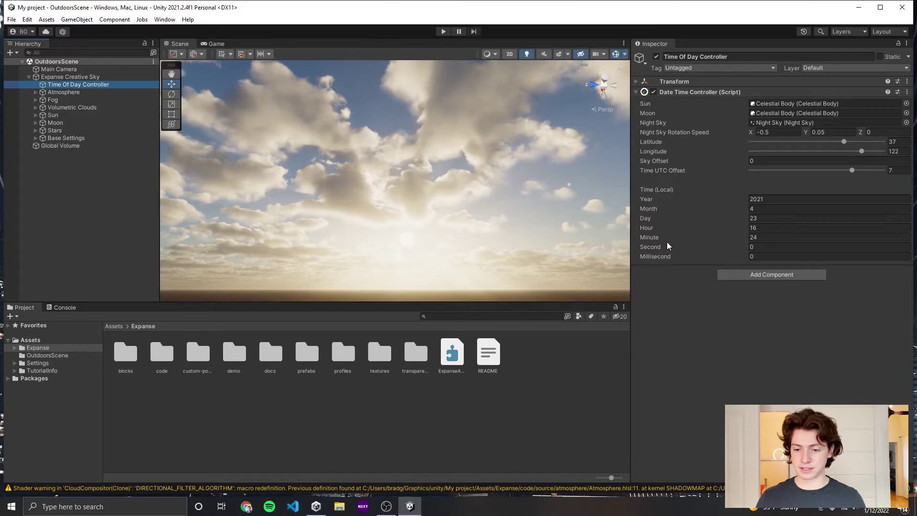
drag(656, 237, 684, 239)
key(ctrl+s)
right_drag(512, 223, 500, 208)
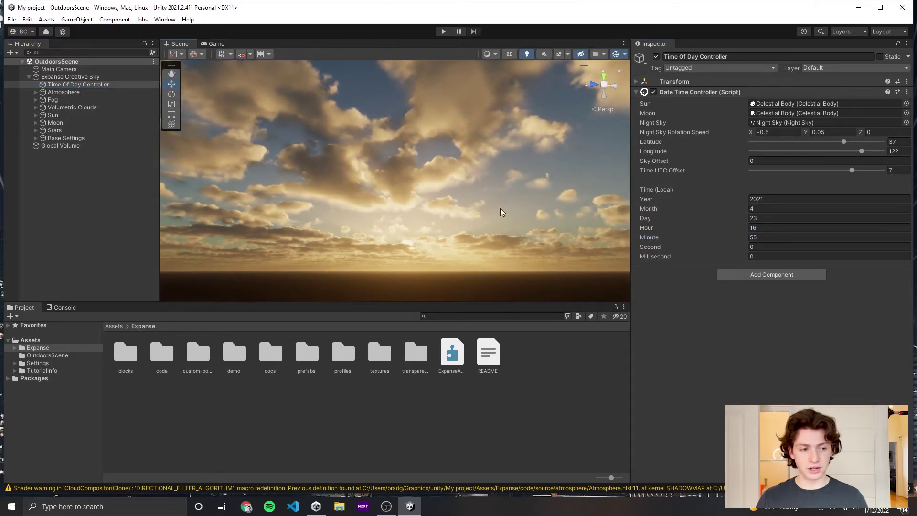
- Set the Sun's Disc Brightness to 10 and save the scene
click(82, 122)
click(94, 116)
click(104, 108)
click(82, 116)
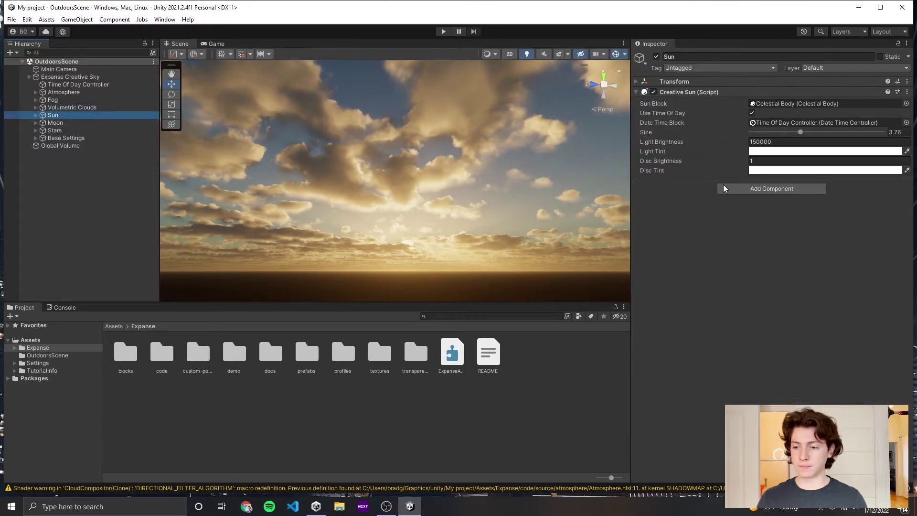
click(760, 161)
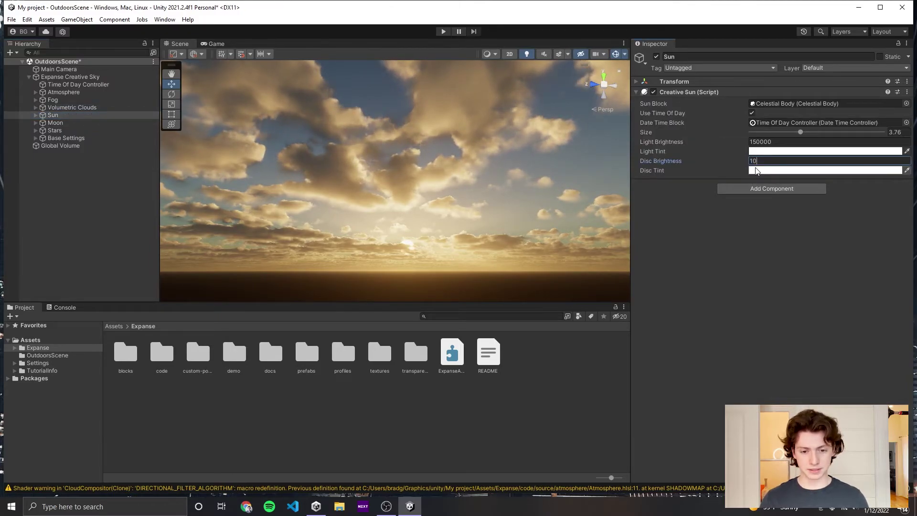
text(10)
key(ctrl+s)
right_drag(466, 279, 428, 225)
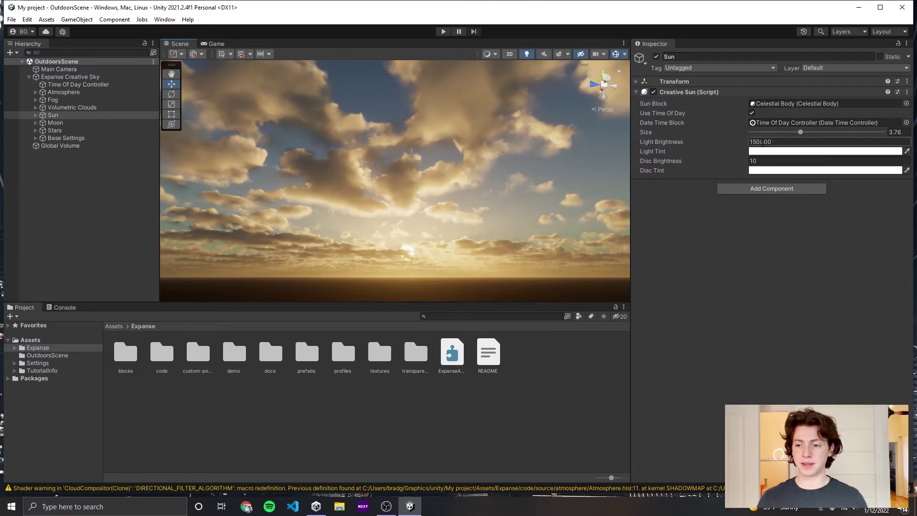
- Try red for the sun's disc tint and light tint, leaving both white
click(772, 171)
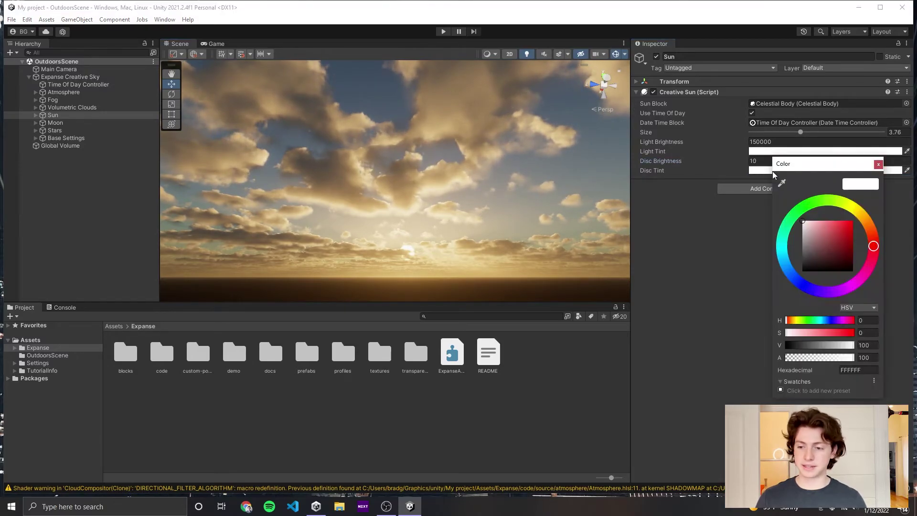
drag(835, 243, 749, 212)
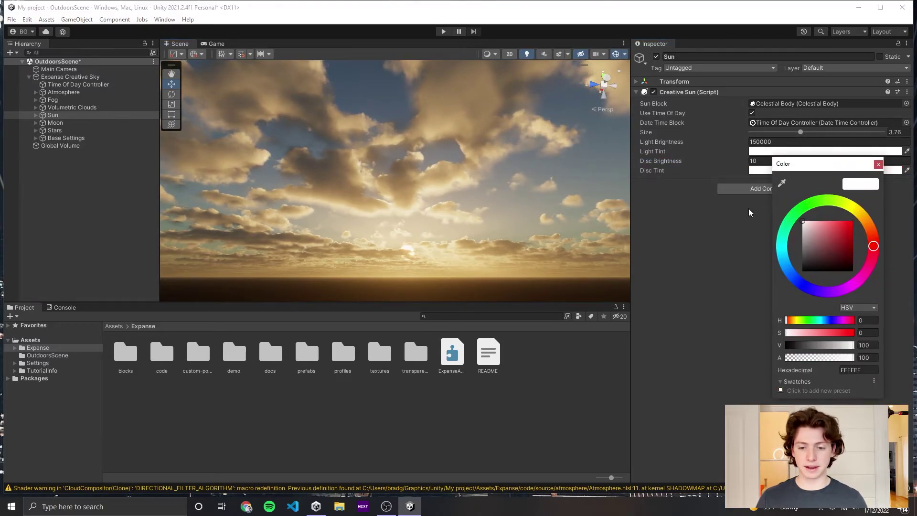
click(878, 164)
click(794, 151)
drag(826, 224, 819, 187)
click(64, 92)
click(87, 85)
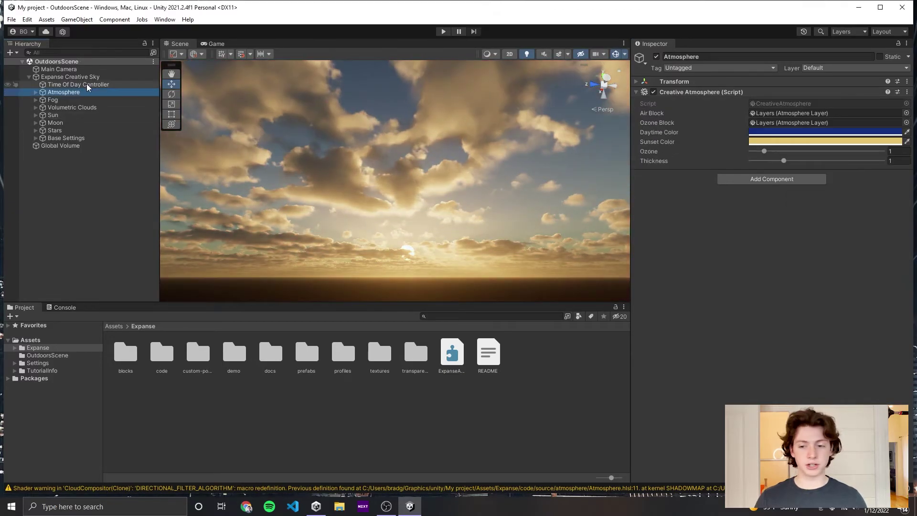
- Move the time to 18:53 for nightfall and set the Moon size to 2
drag(675, 238, 557, 233)
key(ctrl+s)
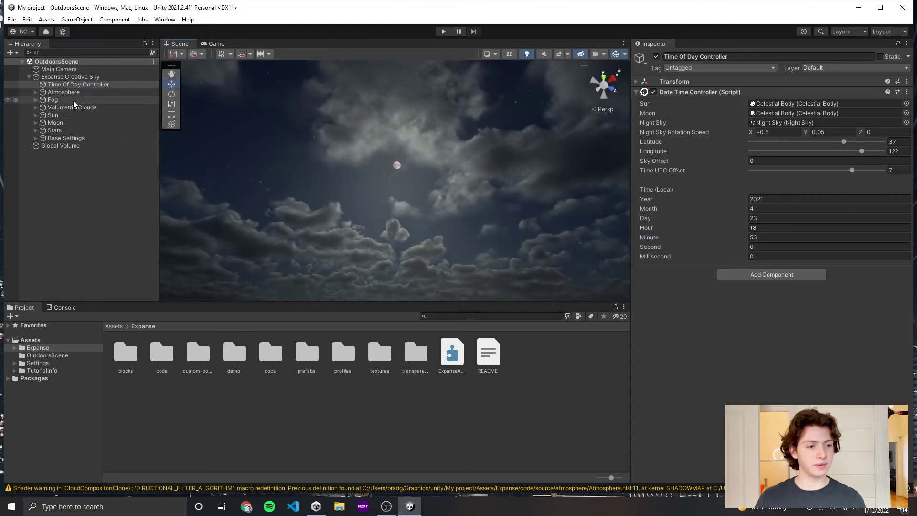
click(60, 123)
drag(788, 131, 761, 144)
drag(913, 132, 516, 142)
click(760, 150)
- Set the Moon's Light Brightness to 15 and save the scene
click(772, 142)
text(0)
key(BackSpace)
key(ctrl+s)
text(15)
right_drag(567, 151, 504, 167)
key(ctrl+s)
- Lower the Exposure minimum limit in the Global Volume's settings
click(60, 146)
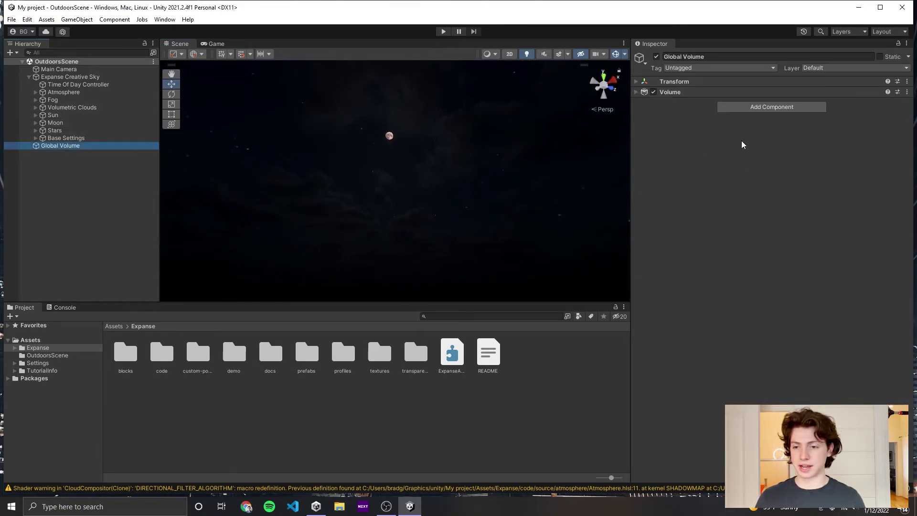
click(670, 93)
click(673, 145)
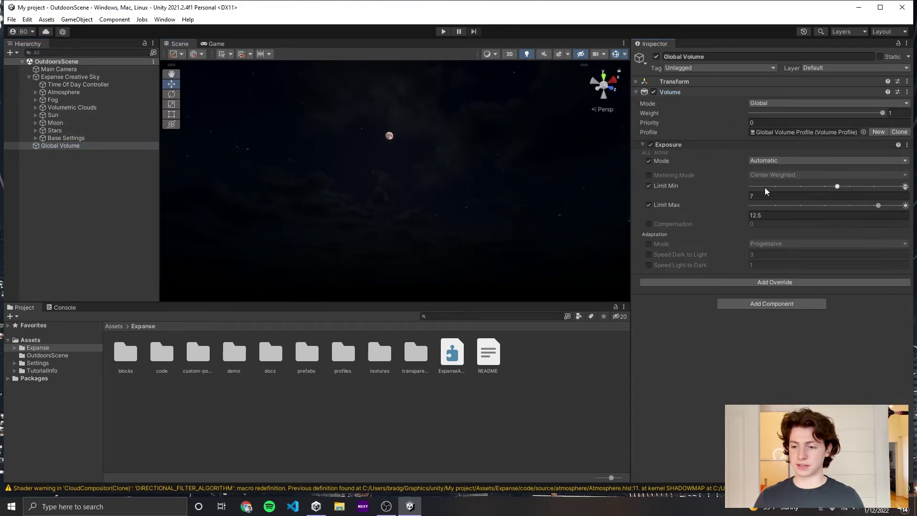
right_drag(406, 169, 514, 179)
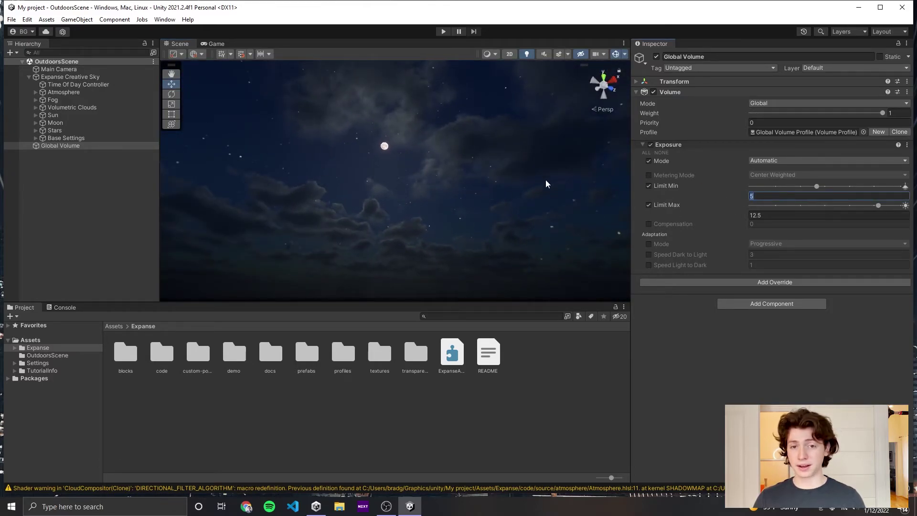
text(7)
key(Return)
- Raise the Moon's Light Brightness to 200 and save the scene
click(71, 123)
click(770, 139)
text(200)
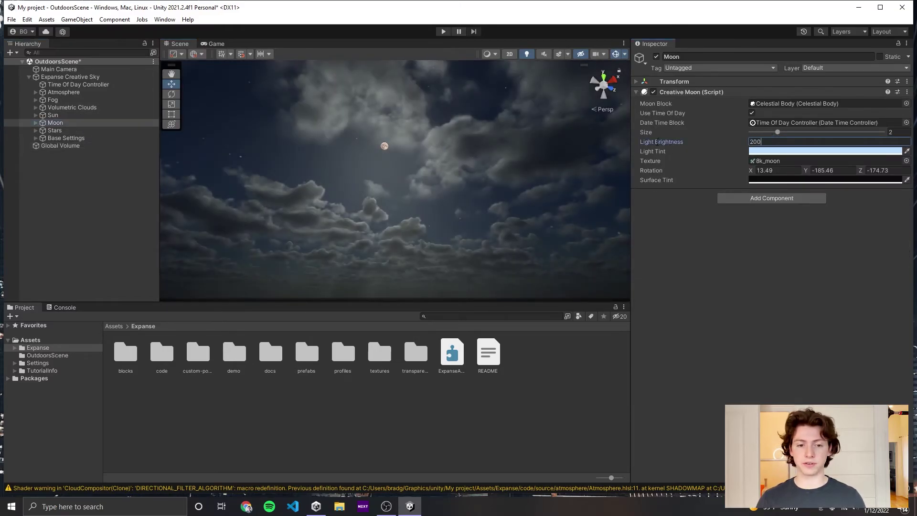
key(ctrl+s)
right_drag(287, 146, 356, 164)
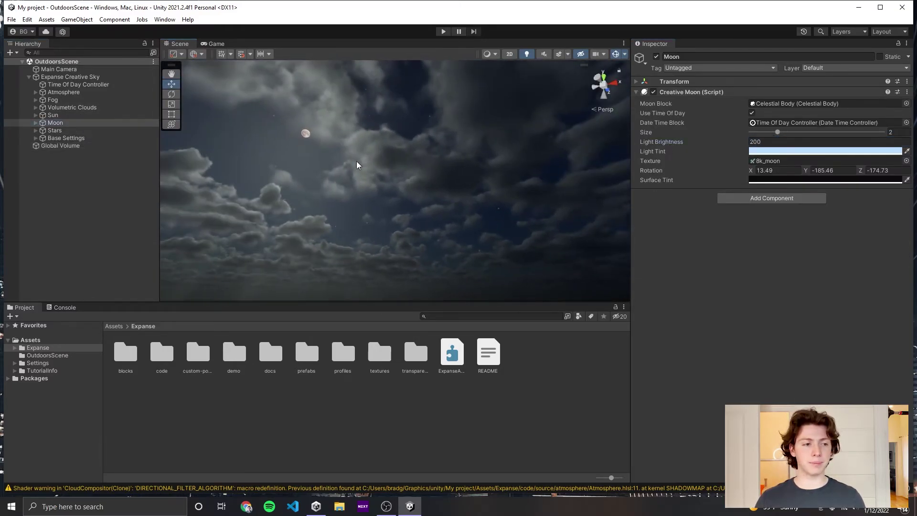
- Move the Time Of Day Controller's time to 16:09, then back to evening
click(81, 85)
drag(660, 236, 521, 152)
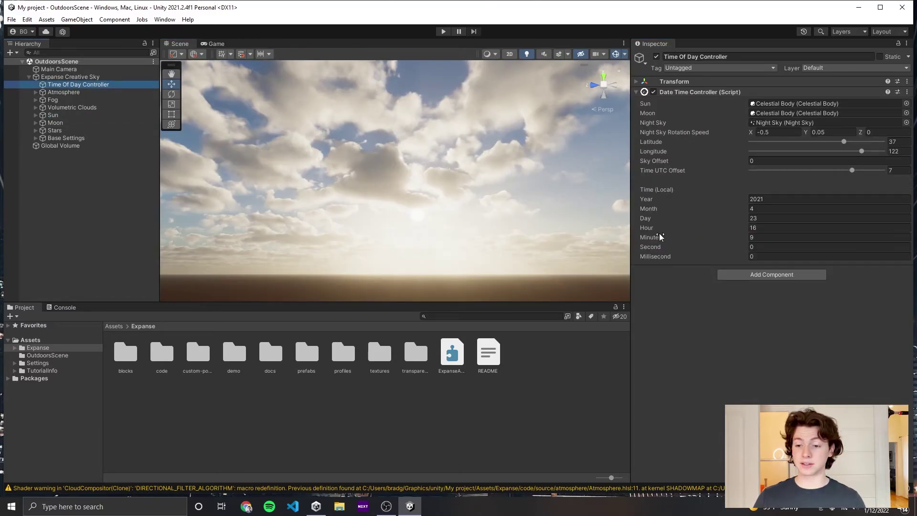
drag(663, 234, 715, 244)
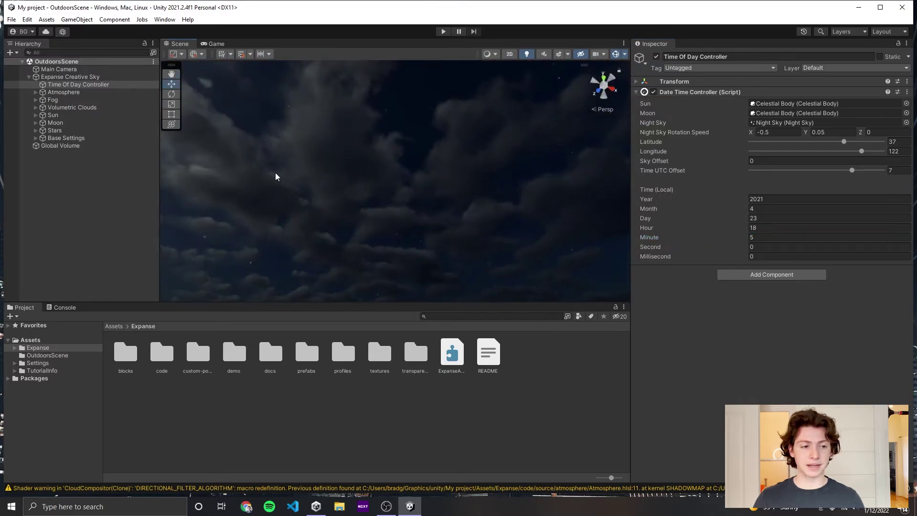
- Set the Stars density to 0.311 and enlarge the star size to 0.361
click(67, 128)
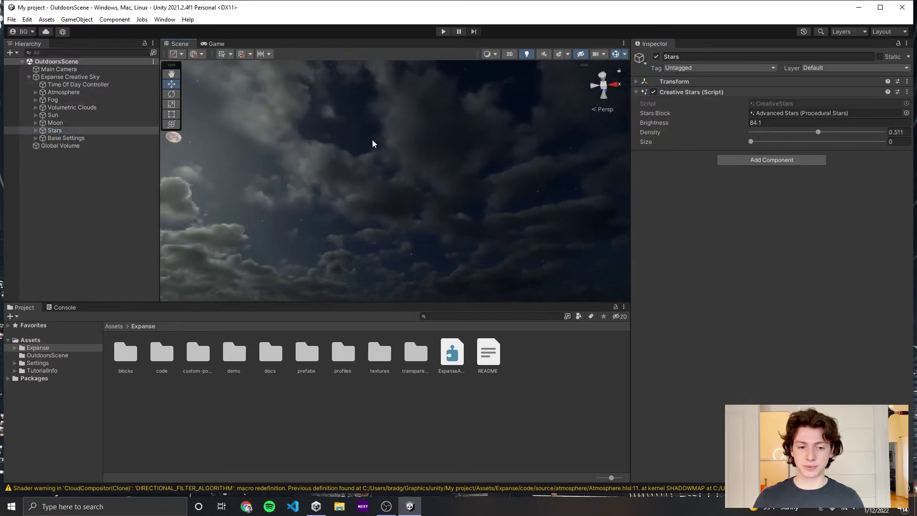
right_drag(386, 143, 200, 139)
drag(817, 133, 864, 132)
drag(778, 136, 714, 139)
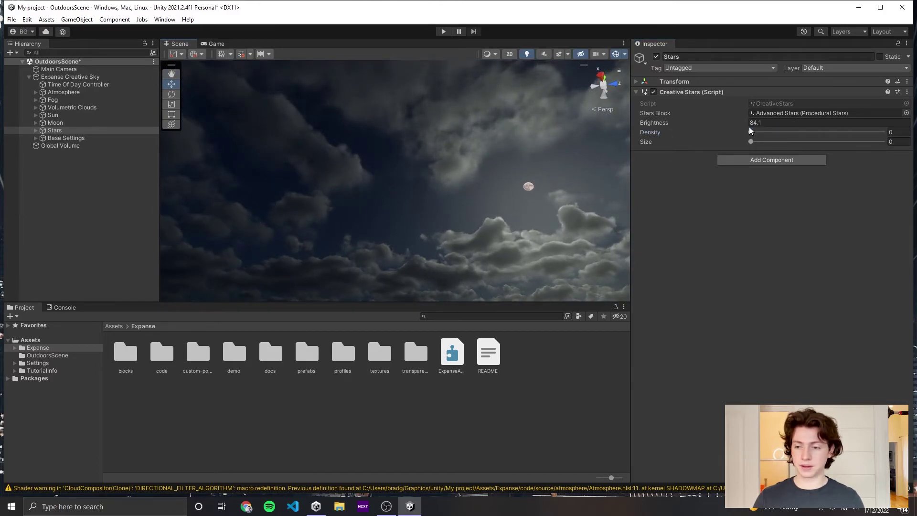
drag(780, 132, 799, 152)
click(772, 142)
- Select Base Settings > Quality Settings and expand its General, Clouds, Atmosphere and Fog options
click(770, 123)
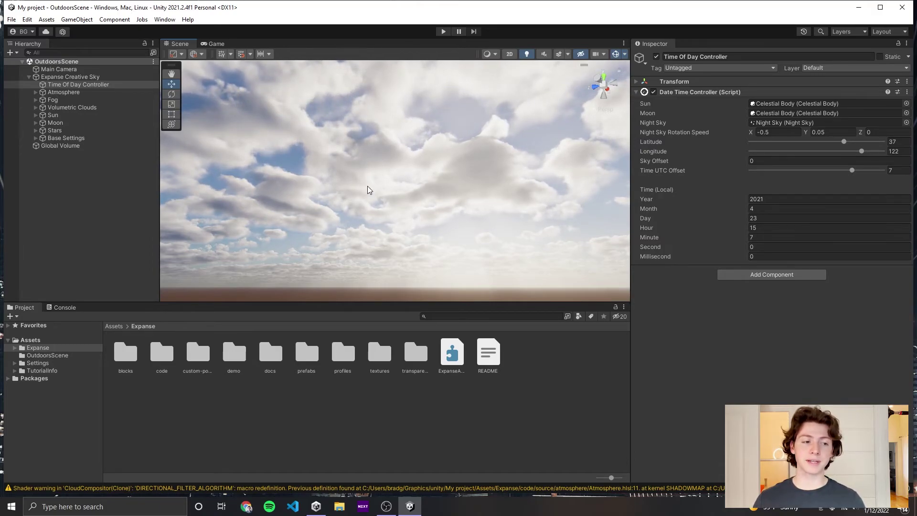
click(36, 138)
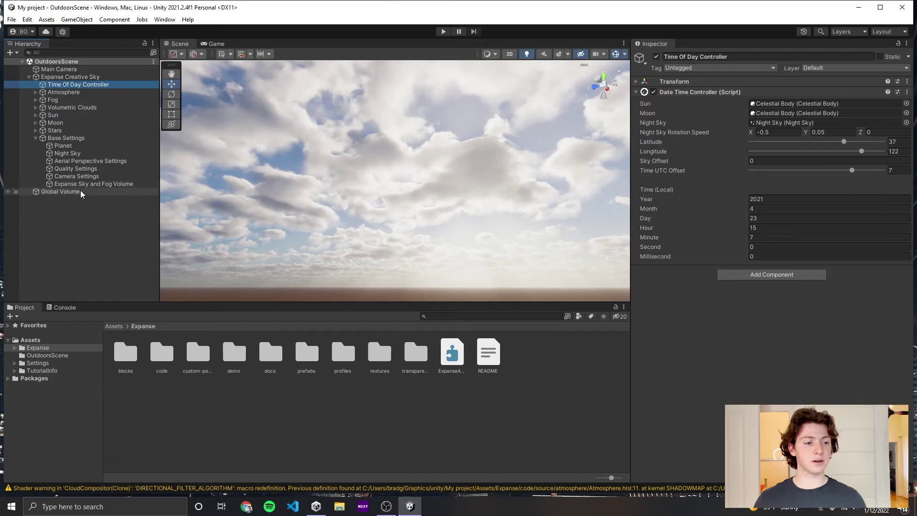
click(72, 168)
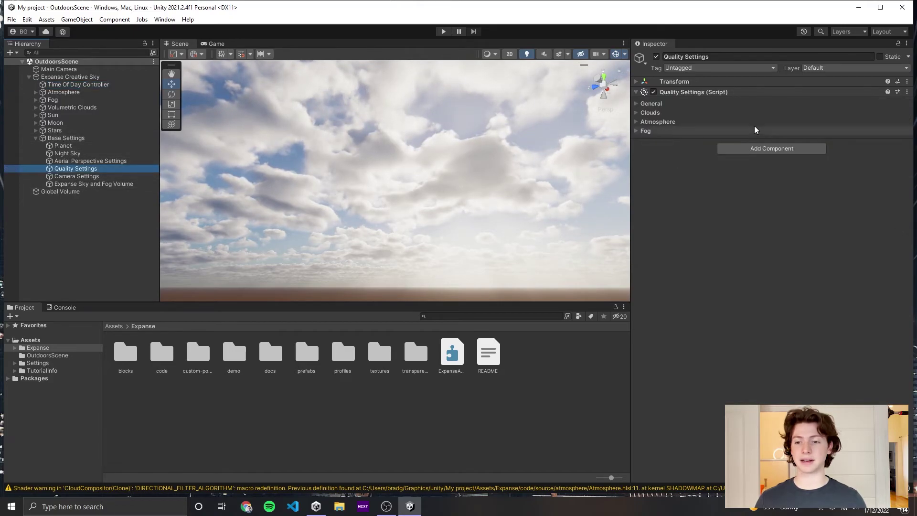
click(652, 104)
click(667, 152)
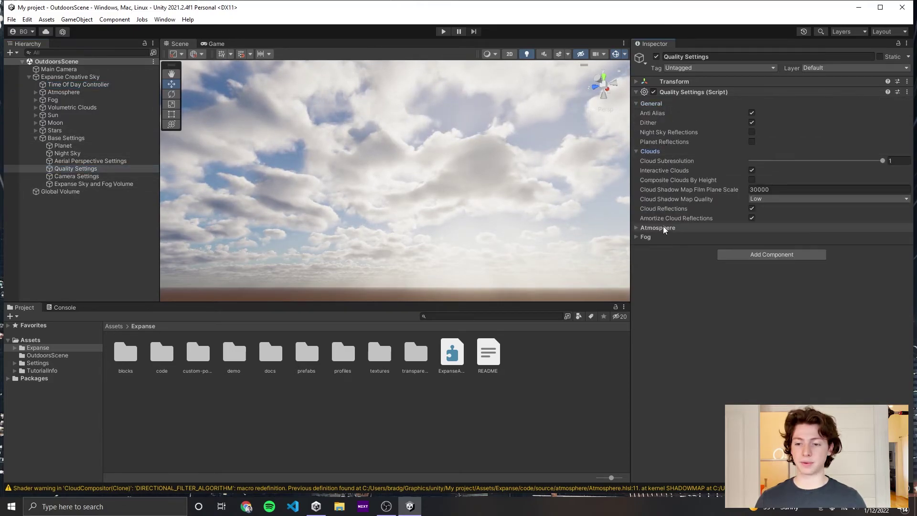
click(666, 228)
click(668, 352)
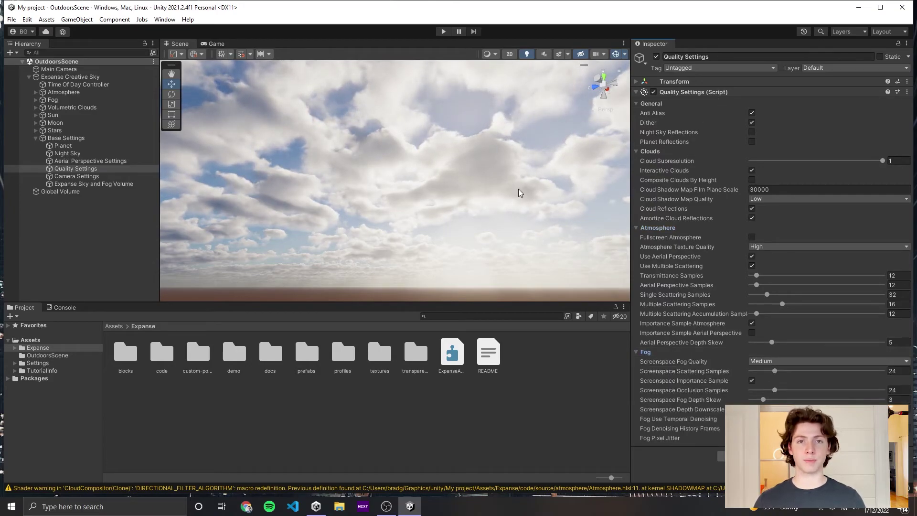
- Turn off cloud reflections, set cloud shadow map quality to Potato and subresolution to 0.5
right_drag(517, 190, 597, 153)
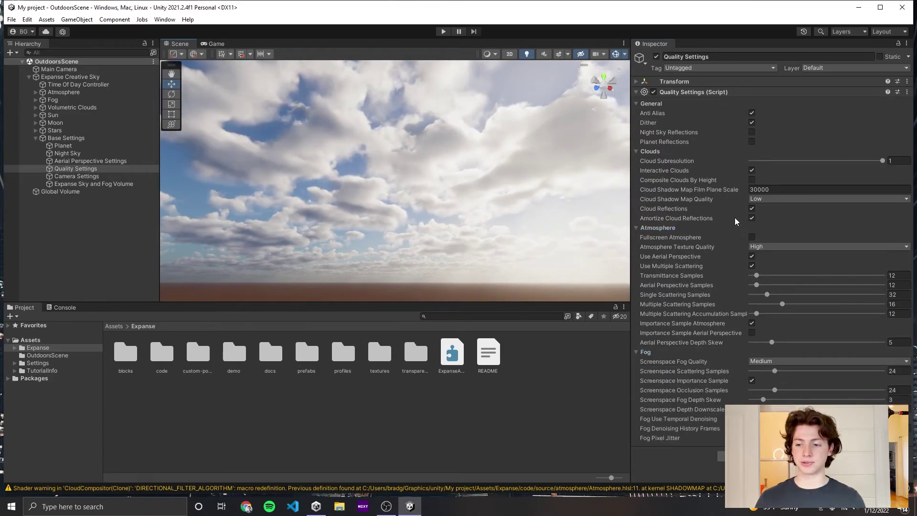
click(751, 209)
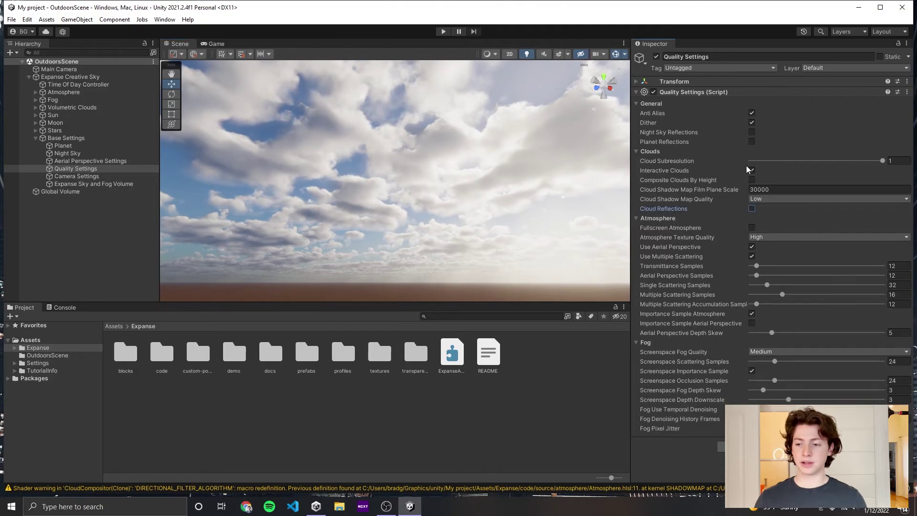
click(686, 218)
click(702, 228)
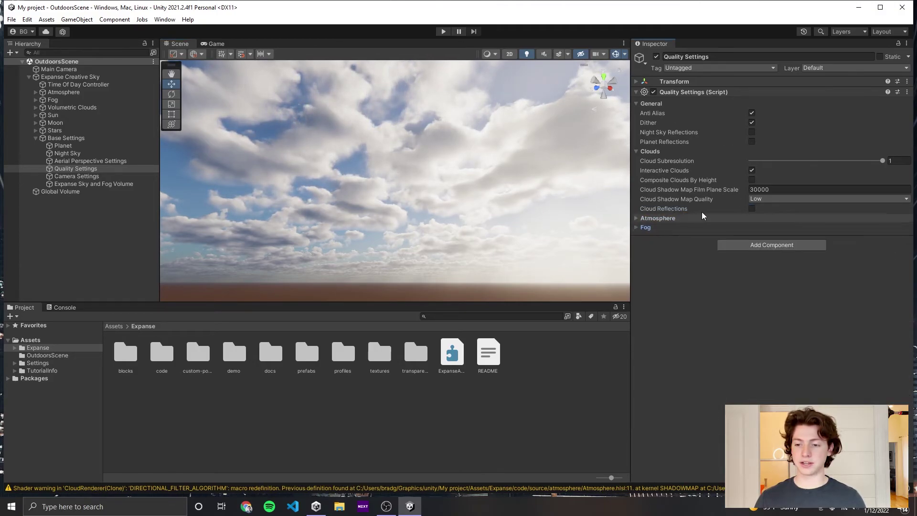
click(781, 199)
click(776, 207)
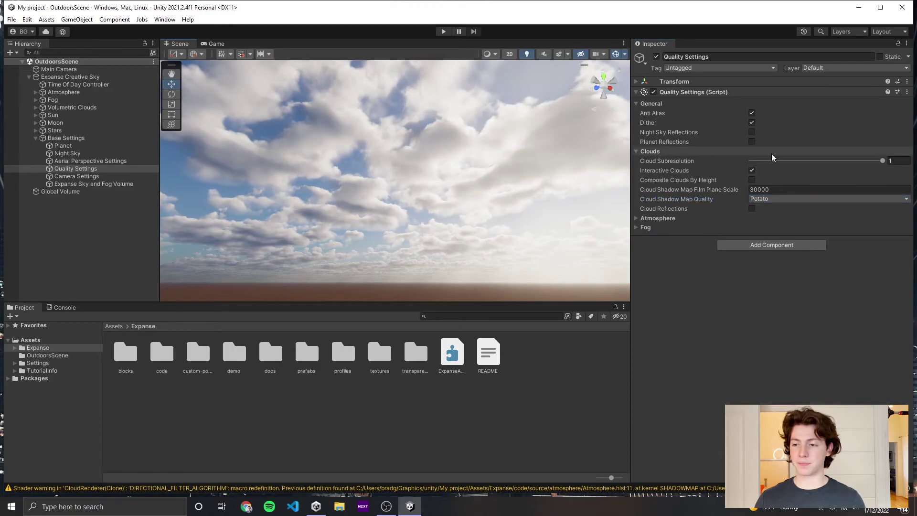
click(892, 160)
text(0.5)
key(Return)
right_drag(426, 199, 527, 183)
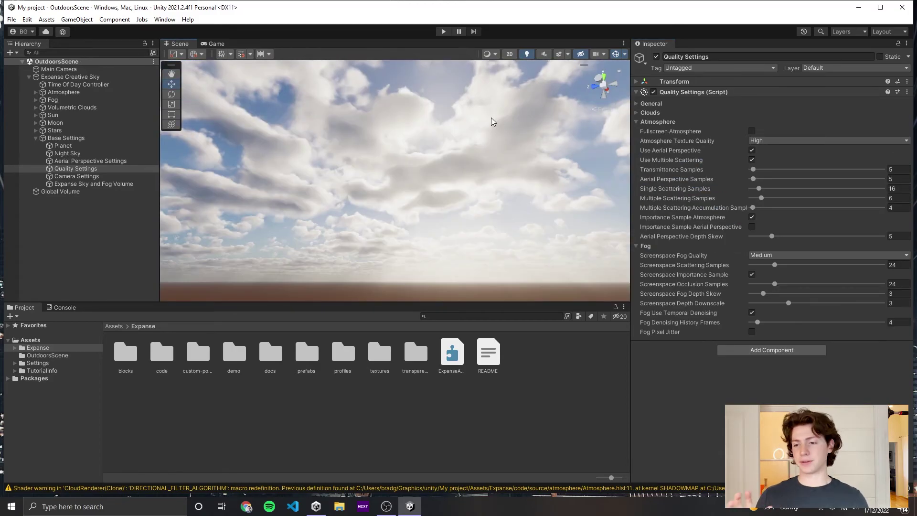